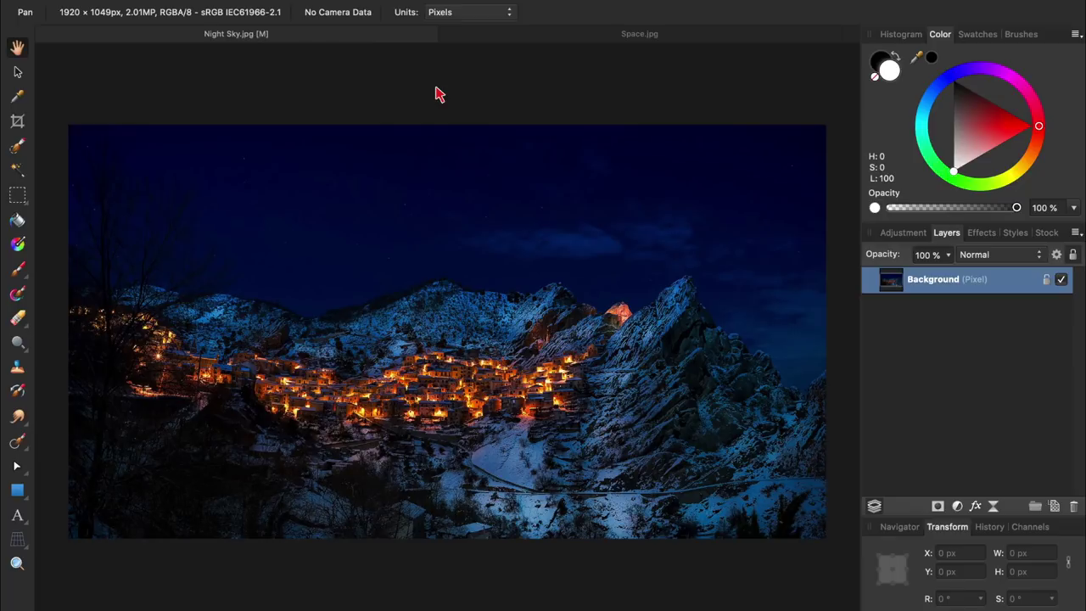
# Switch to the Space.jpg Milky Way document
pyautogui.click(512, 37)
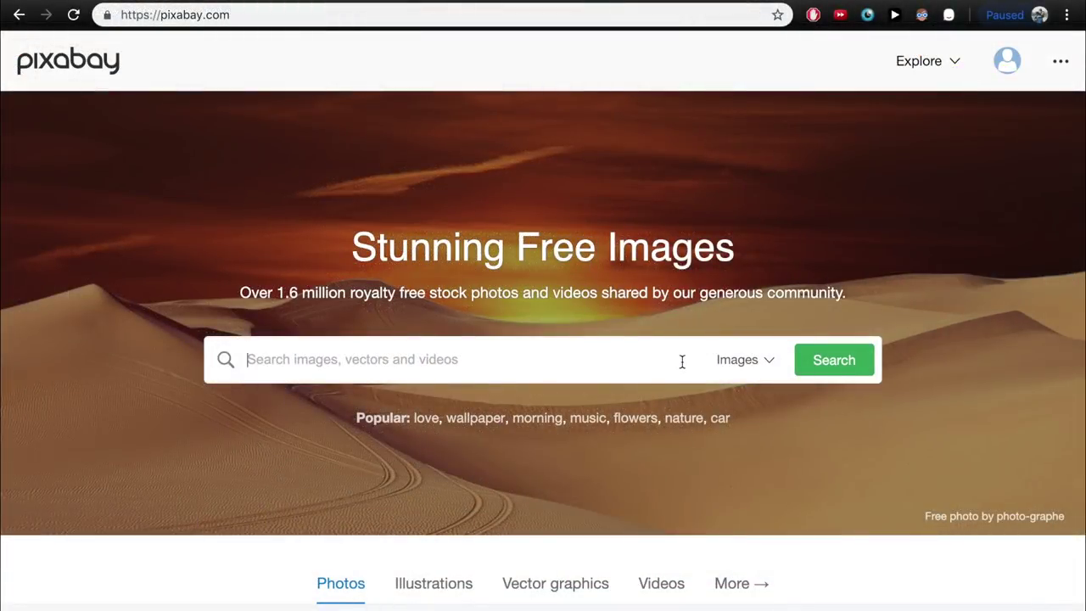
# Run a Pixabay image search for 'stars'
pyautogui.write('stars')
pyautogui.press('Return')
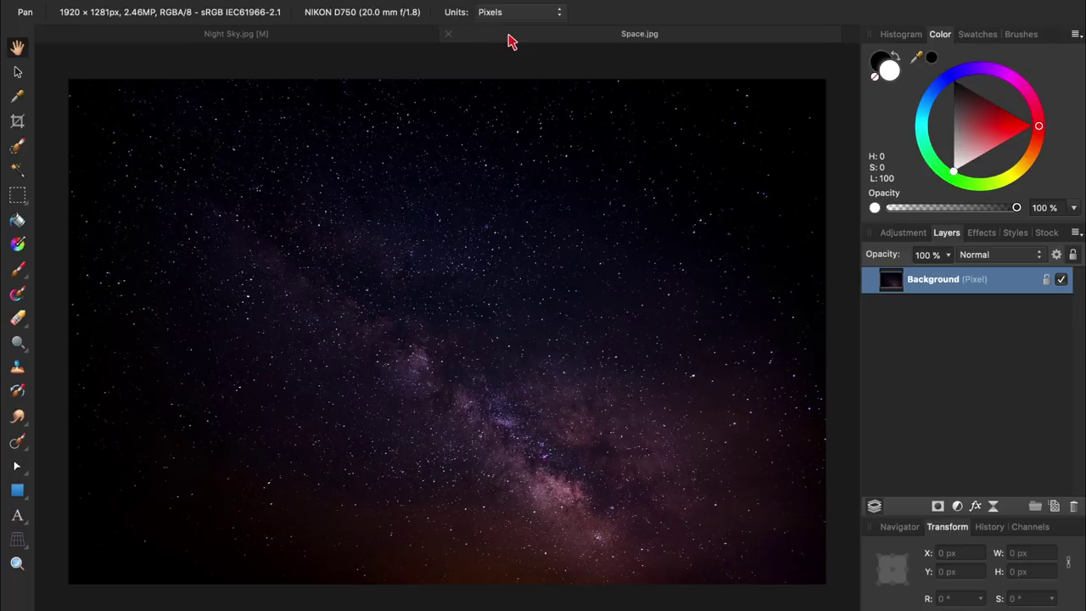
# Copy the whole Space.jpg image and paste it into Night Sky.jpg as a new layer
pyautogui.press('super+c')
pyautogui.click(402, 41)
pyautogui.press('super+v')
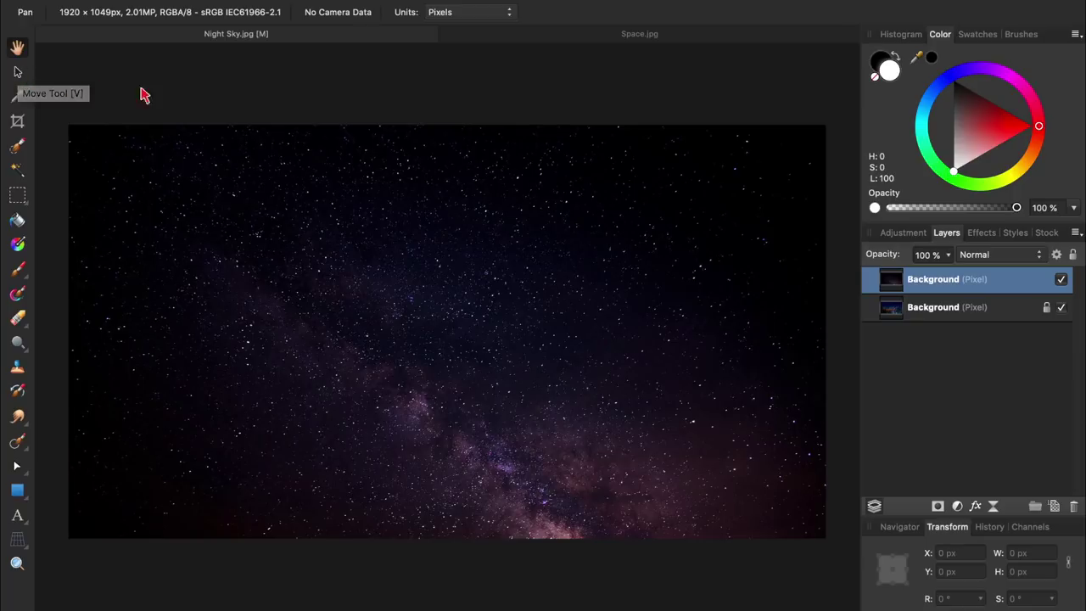
# Move the pasted stars up over the sky, set blend mode to Screen, and hide the layer
pyautogui.press('v')
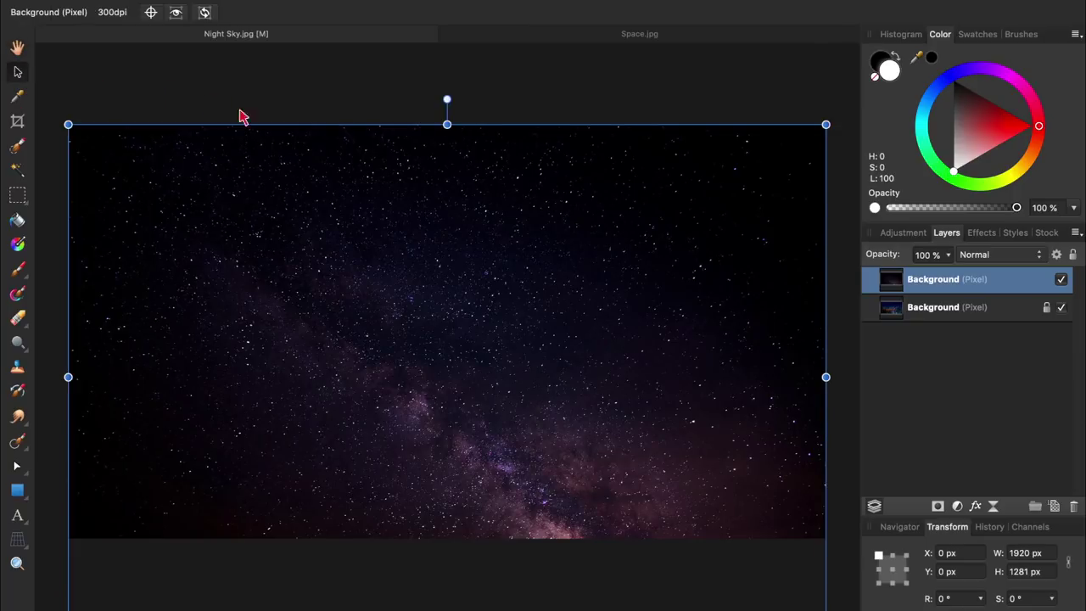
pyautogui.moveTo(434, 349); pyautogui.dragTo(438, 130)
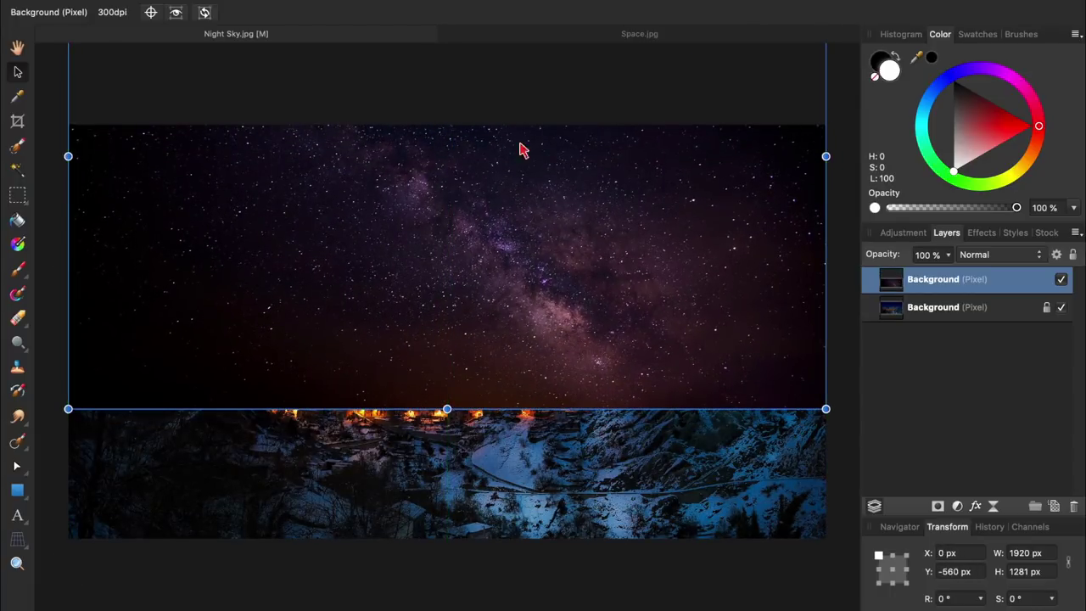
pyautogui.click(971, 254)
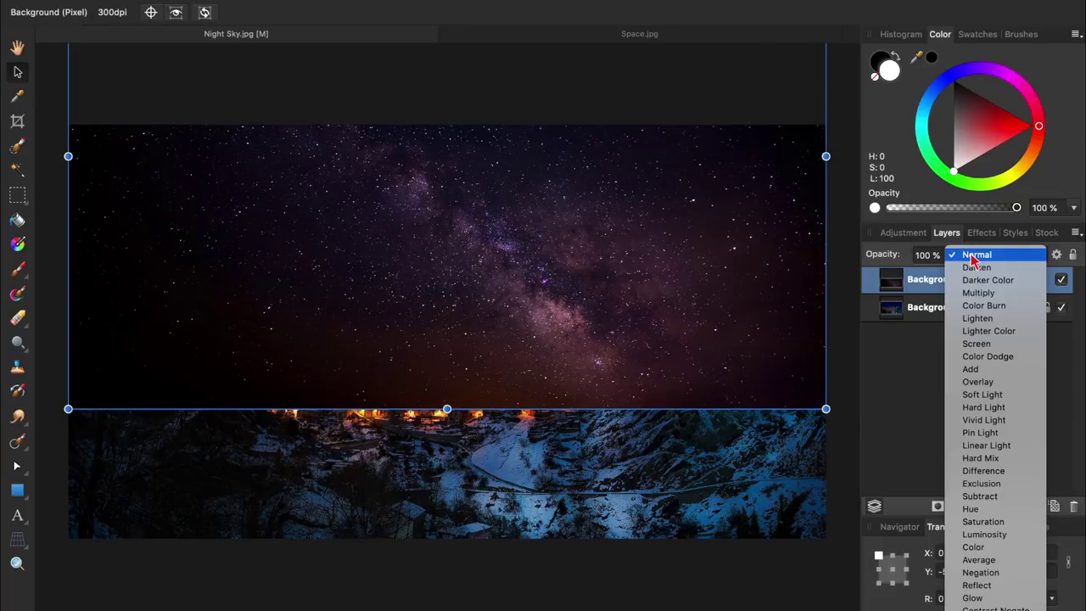
pyautogui.click(980, 345)
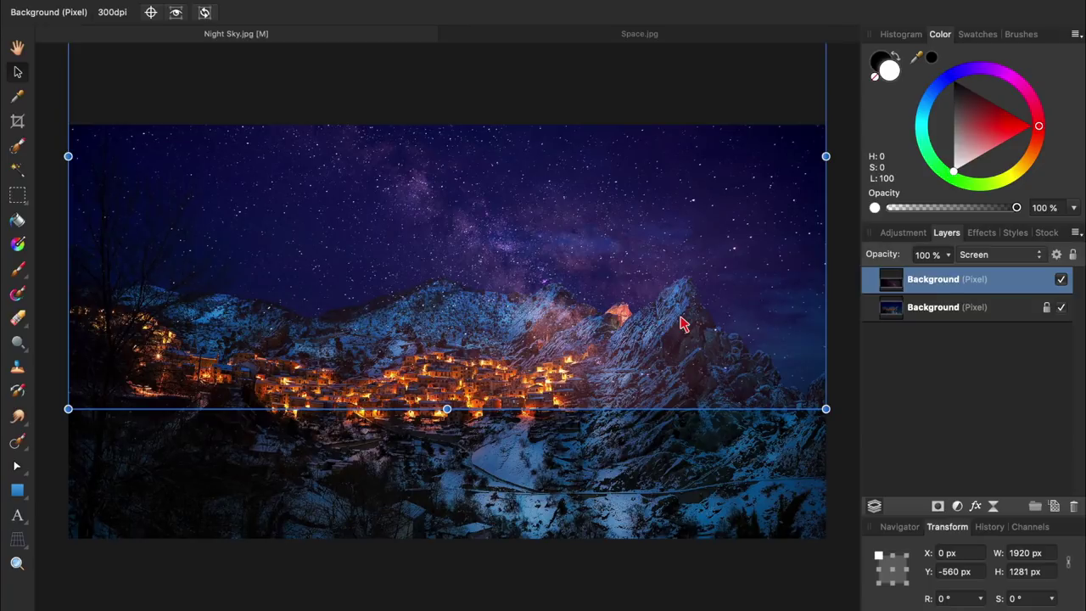
pyautogui.click(1060, 279)
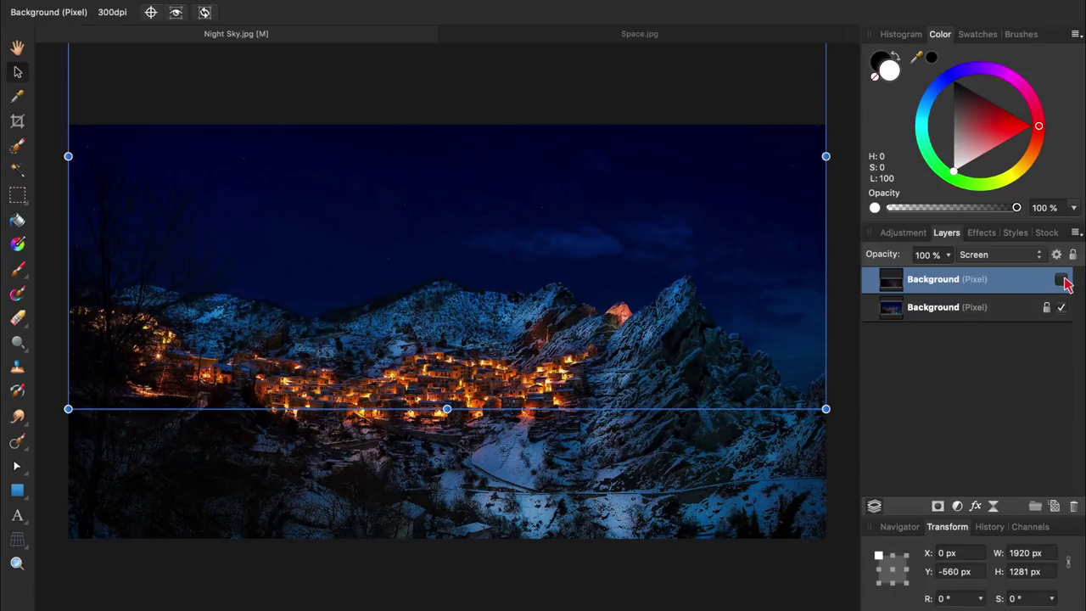
# Select the bottom Background layer and the Flood Select Tool in Add mode
pyautogui.click(968, 314)
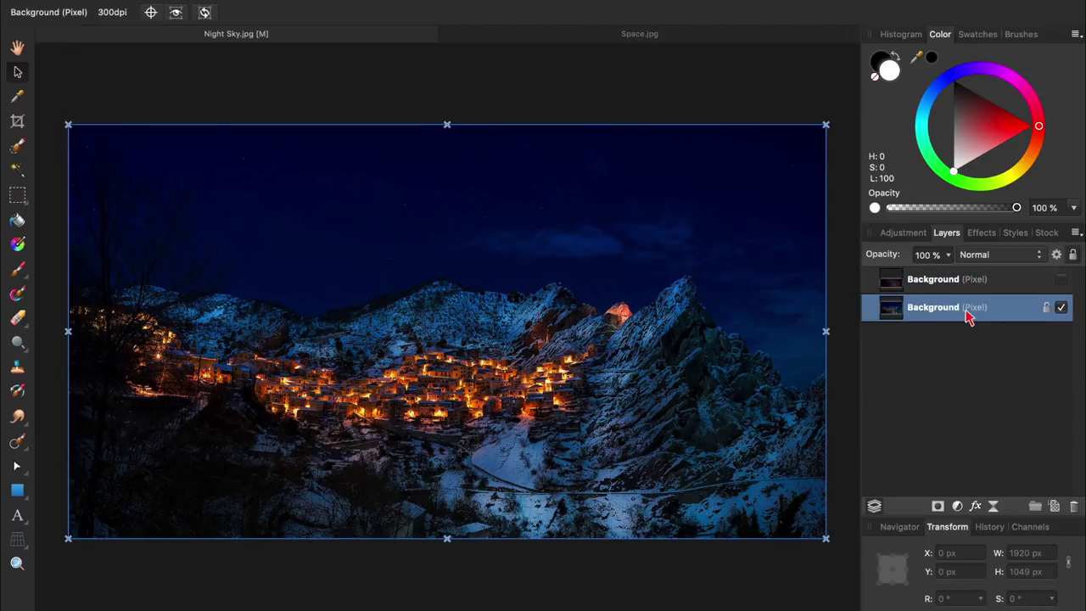
pyautogui.click(18, 172)
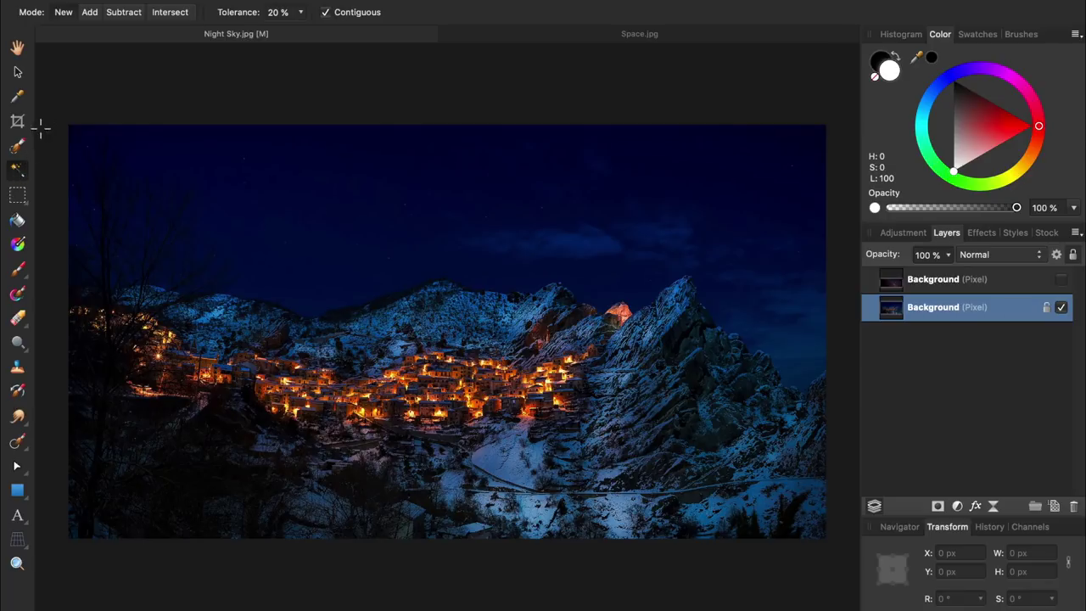
pyautogui.click(89, 13)
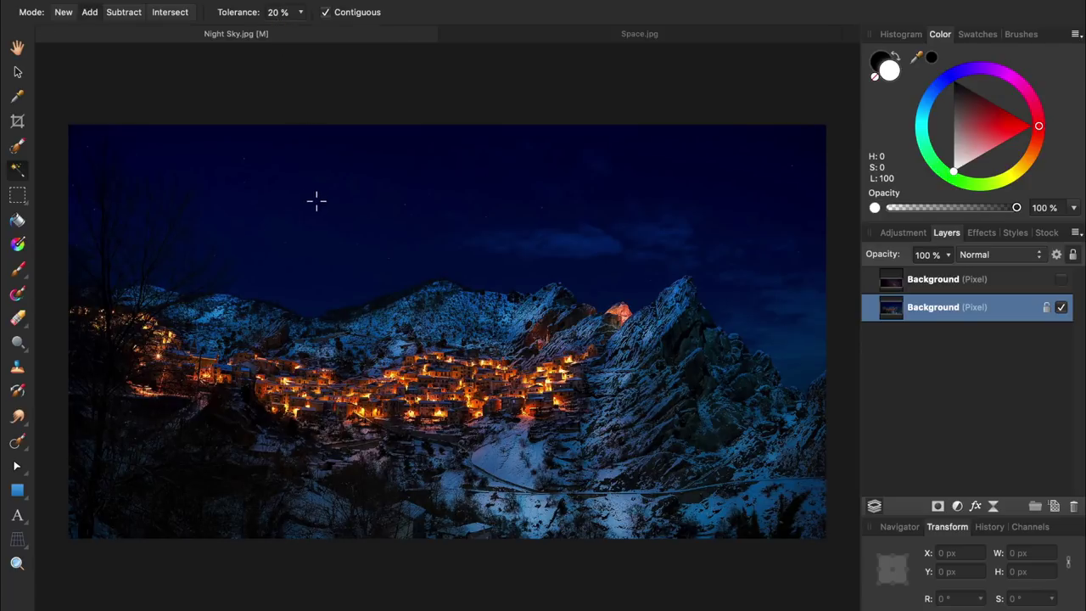
# Flood-select the dark sky above the ridge in two passes, ending at 5% tolerance
pyautogui.moveTo(314, 201); pyautogui.dragTo(344, 203)
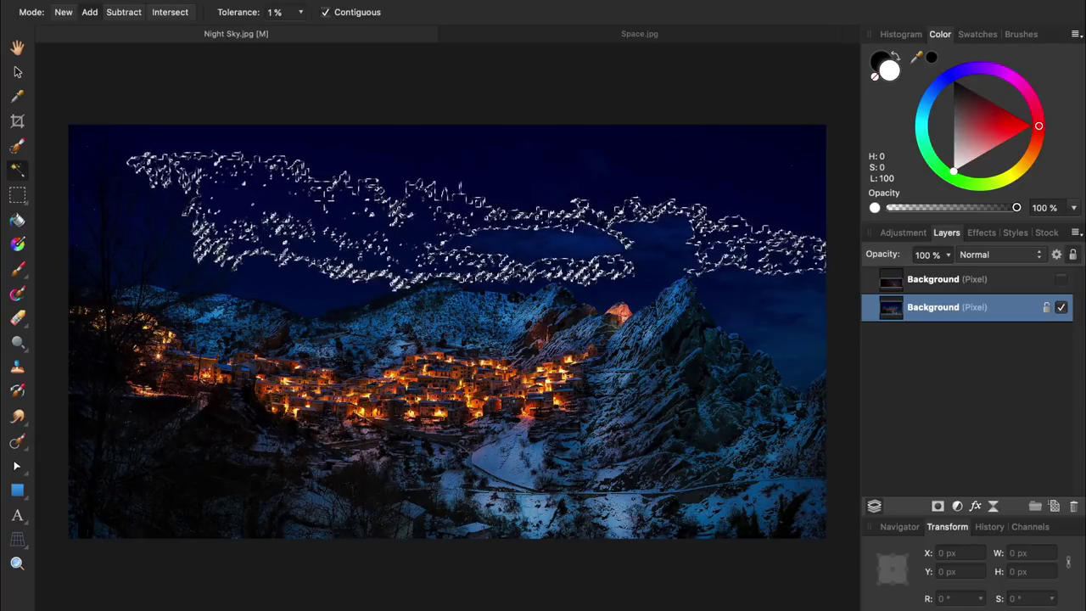
pyautogui.moveTo(322, 200); pyautogui.dragTo(370, 203)
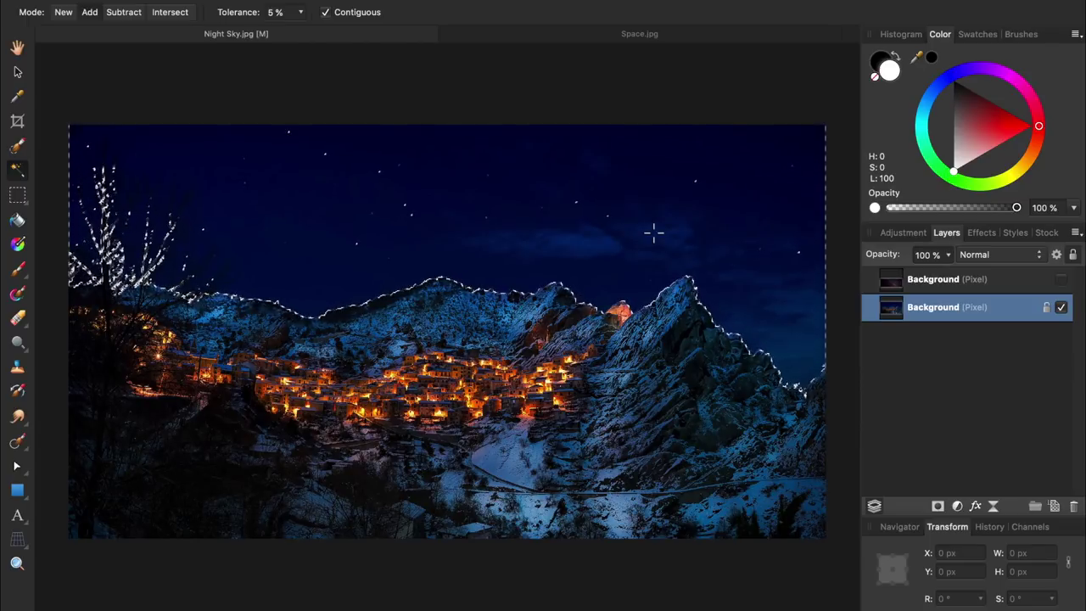
# Show and select the Milky Way layer, mask it to the sky selection, then deselect
pyautogui.click(1060, 279)
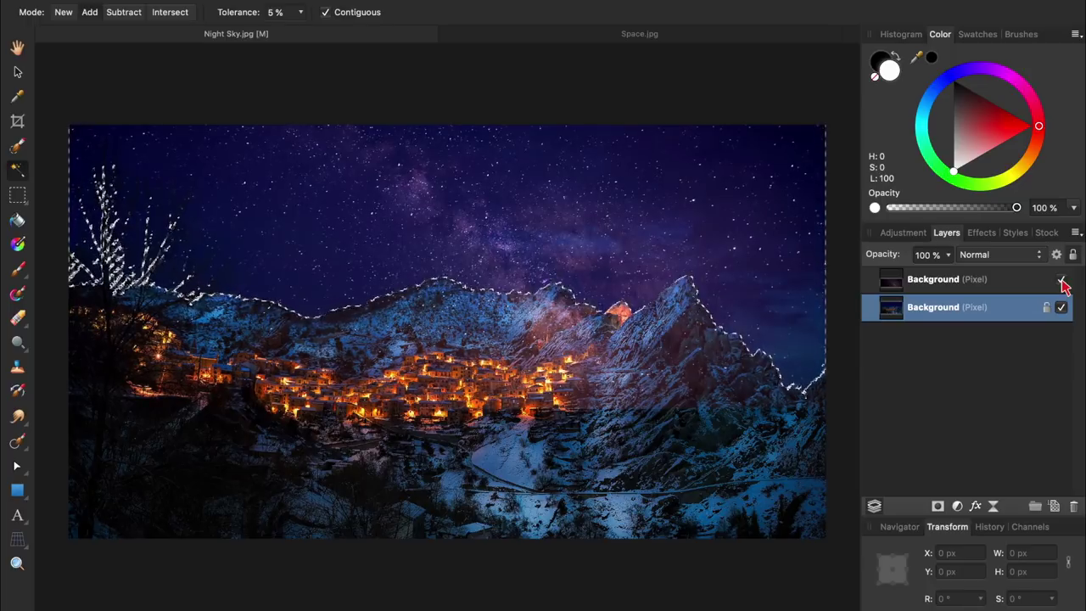
pyautogui.click(989, 282)
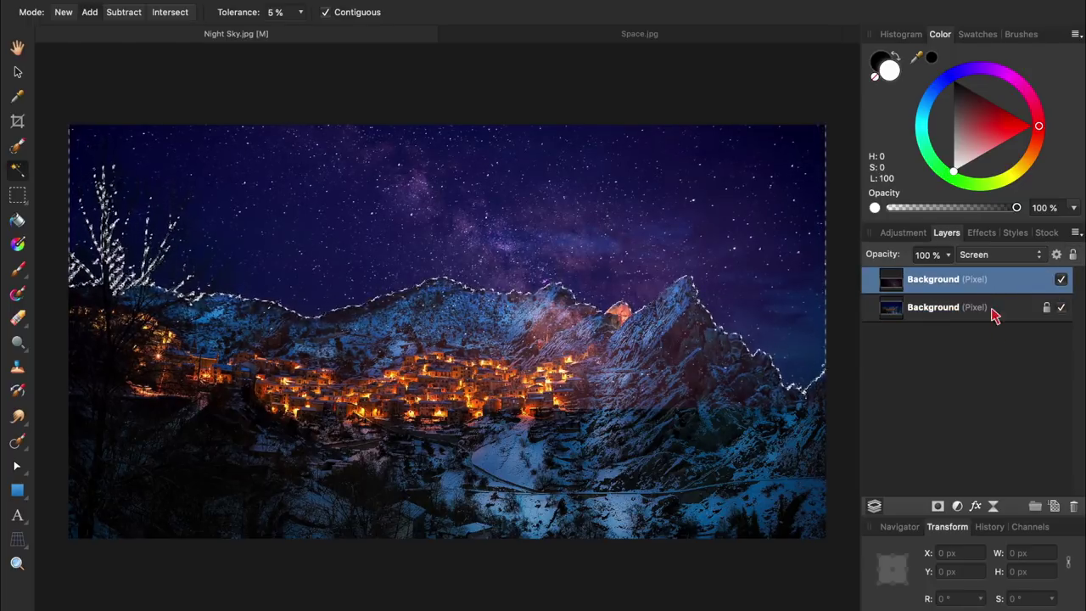
pyautogui.click(938, 506)
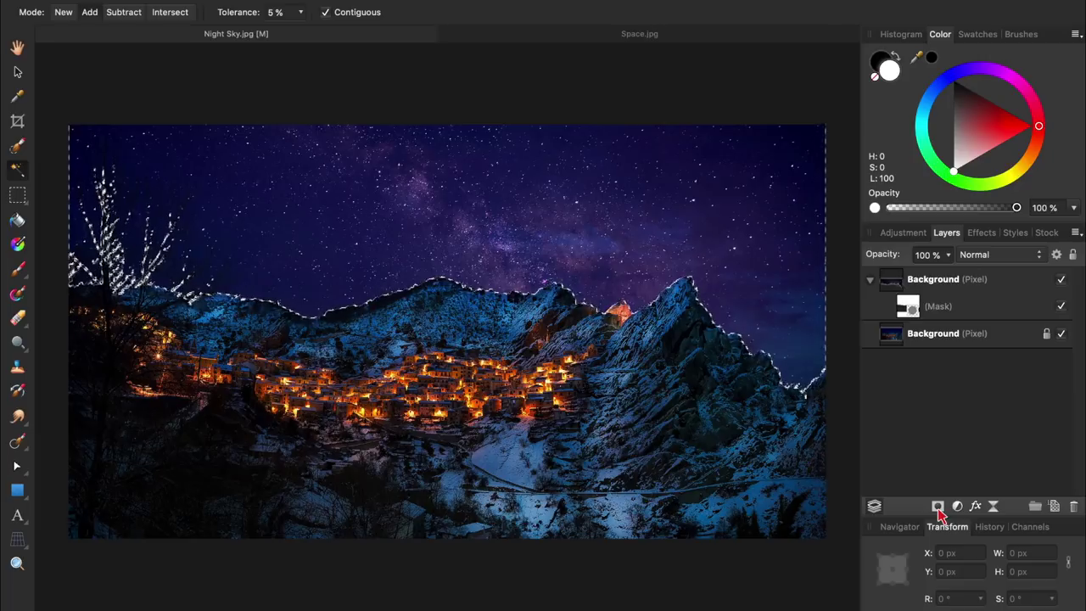
pyautogui.press('super+d')
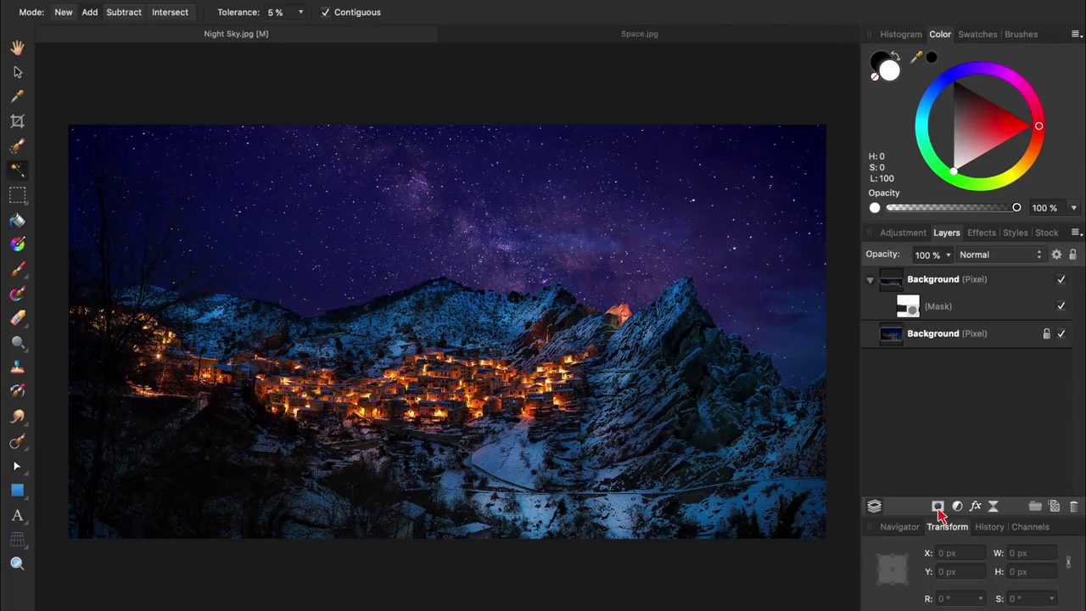
# Paint the star layer's mask along the mountain ridge with a 10% opacity brush
pyautogui.press('b')
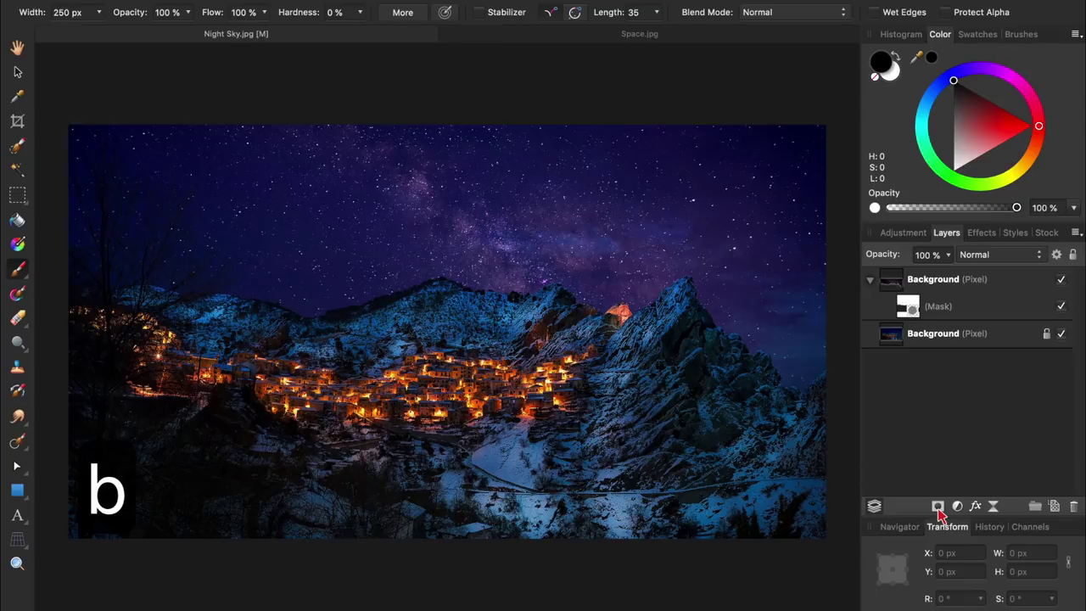
pyautogui.click(914, 310)
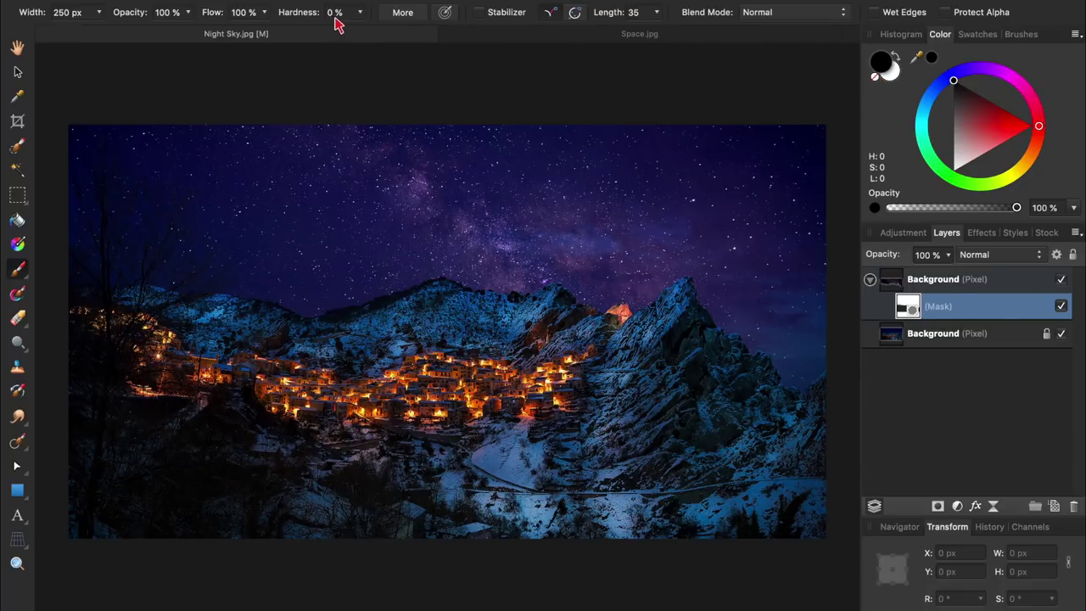
pyautogui.click(167, 12)
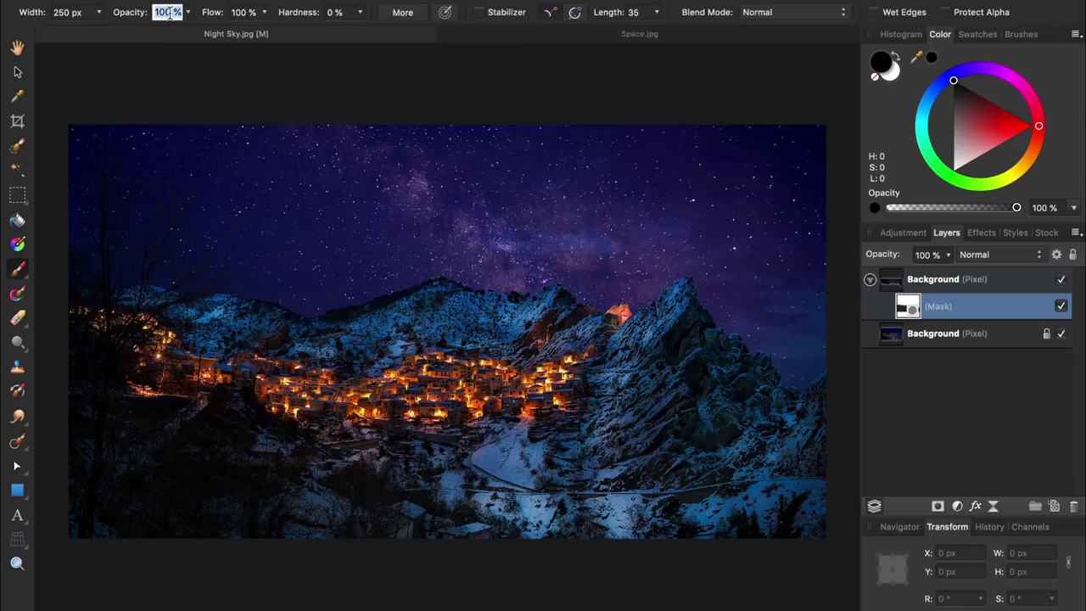
pyautogui.write('10')
pyautogui.press('Return')
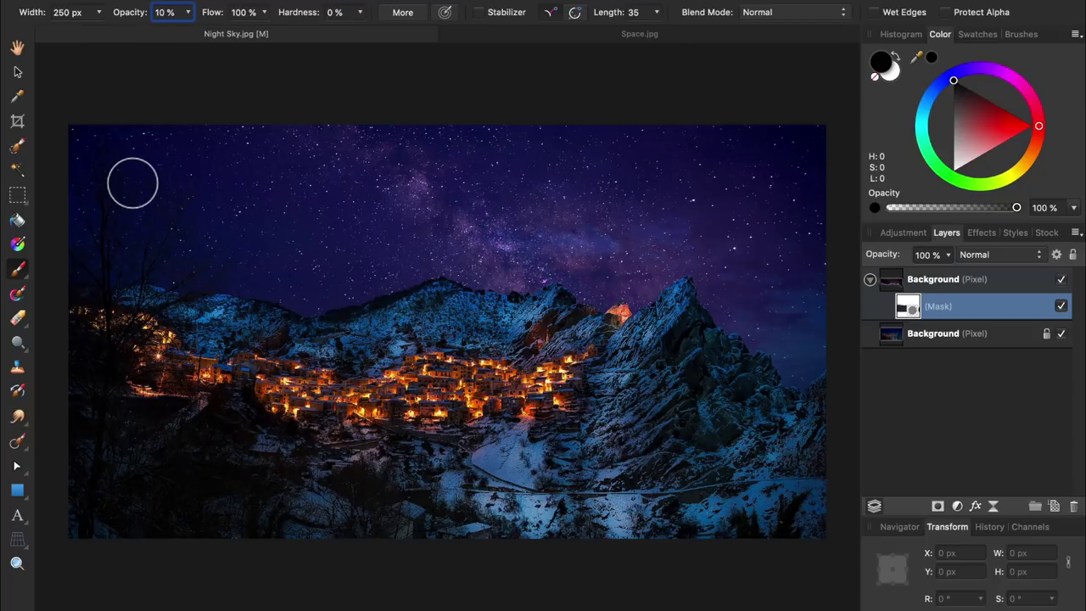
pyautogui.moveTo(102, 276)
pyautogui.mouseDown()
pyautogui.moveTo(327, 312)
pyautogui.moveTo(472, 281)
pyautogui.moveTo(566, 289)
pyautogui.moveTo(607, 308)
pyautogui.moveTo(659, 292)
pyautogui.moveTo(704, 303)
pyautogui.moveTo(770, 355)
pyautogui.moveTo(827, 376)
pyautogui.moveTo(746, 346)
pyautogui.moveTo(687, 287)
pyautogui.moveTo(642, 299)
pyautogui.moveTo(447, 285)
pyautogui.moveTo(282, 303)
pyautogui.moveTo(425, 276)
pyautogui.moveTo(652, 303)
pyautogui.moveTo(674, 284)
pyautogui.moveTo(557, 315)
pyautogui.moveTo(462, 287)
pyautogui.moveTo(567, 292)
pyautogui.moveTo(678, 276)
pyautogui.moveTo(728, 331)
pyautogui.mouseUp()
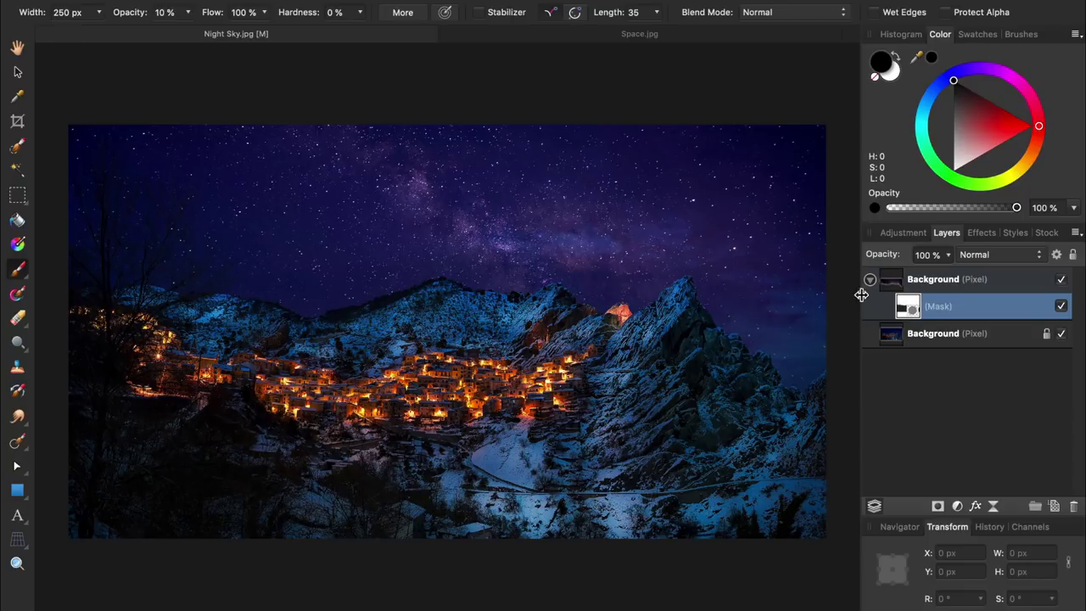
# Duplicate the masked Milky Way layer with Cmd+J and lower the copy to 50% opacity
pyautogui.click(896, 284)
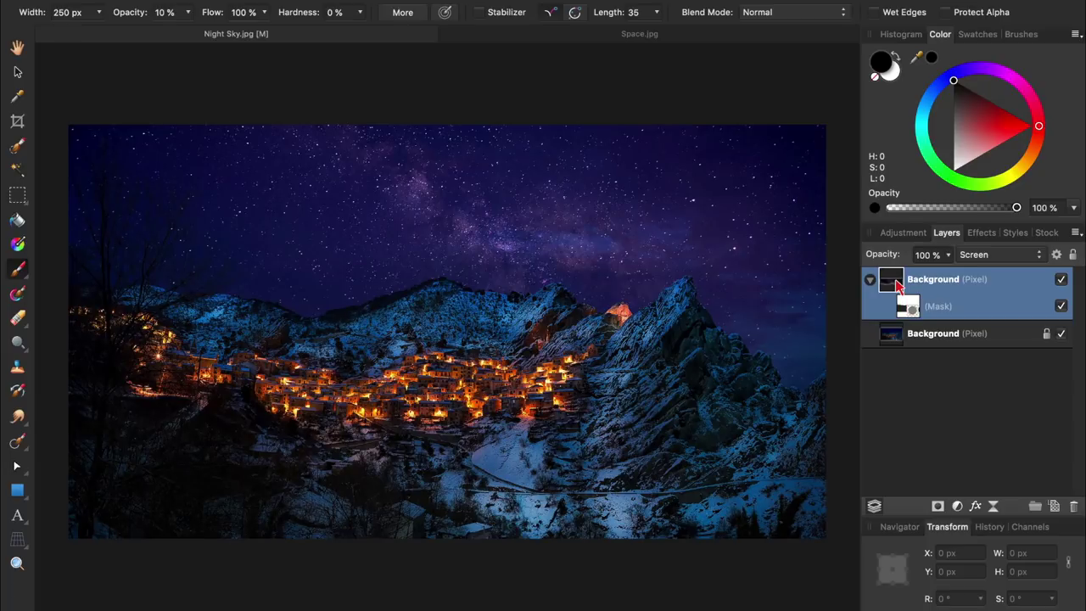
pyautogui.press('super+j')
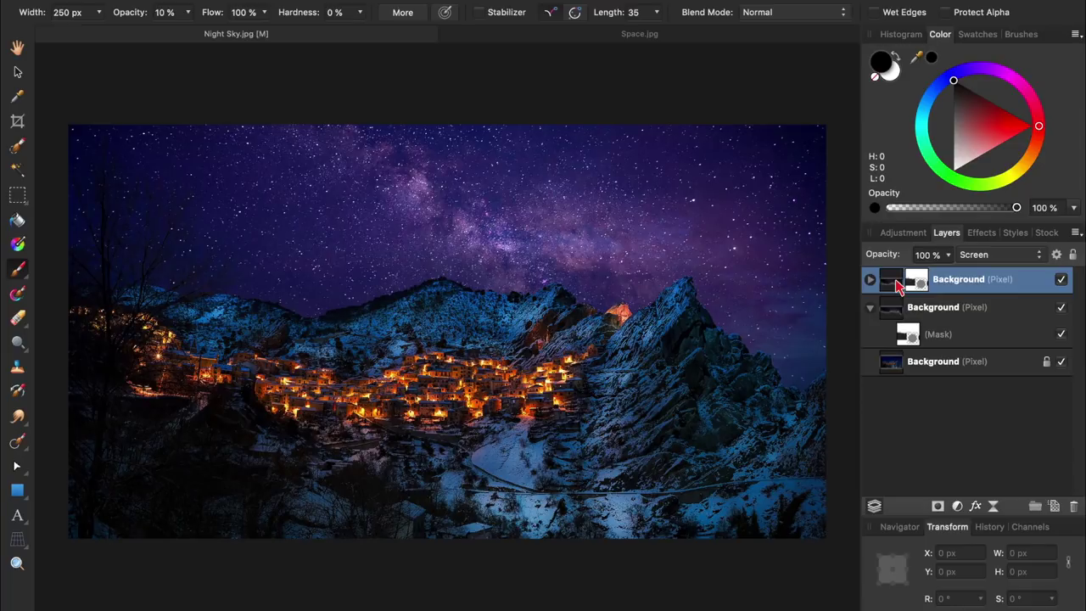
pyautogui.click(948, 255)
pyautogui.moveTo(950, 280); pyautogui.dragTo(877, 284)
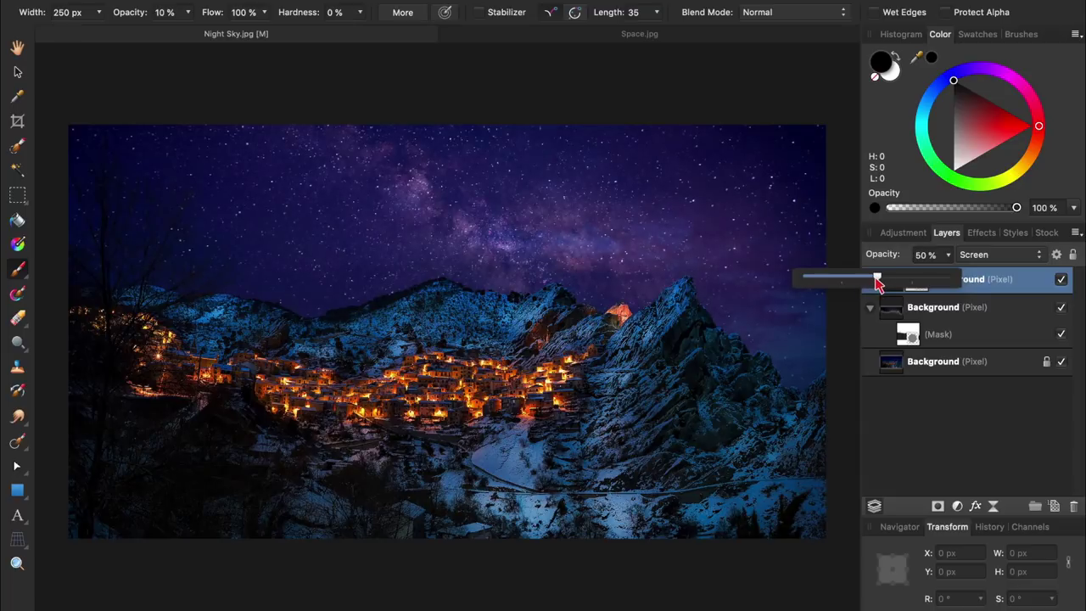
pyautogui.click(948, 255)
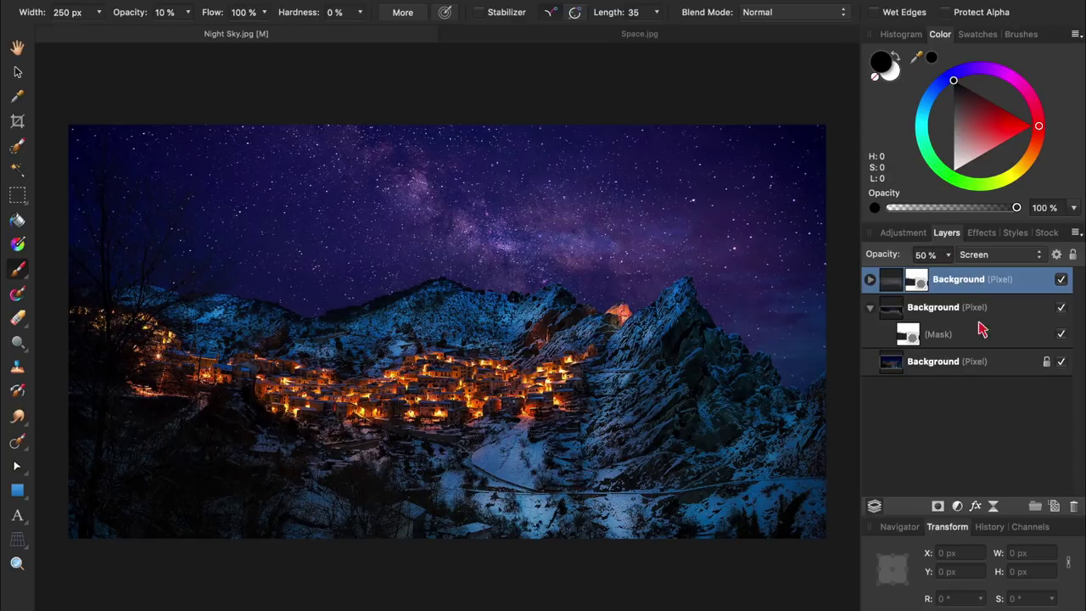
# Add a Levels adjustment, drag it down above the bottom photo, and set black level to 5%
pyautogui.click(959, 506)
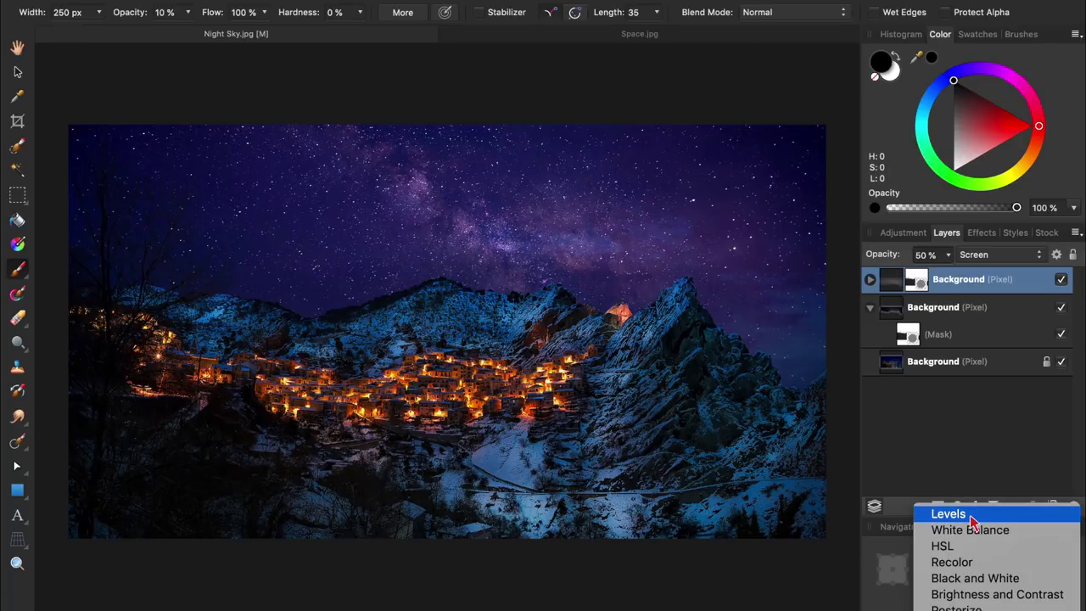
pyautogui.click(959, 441)
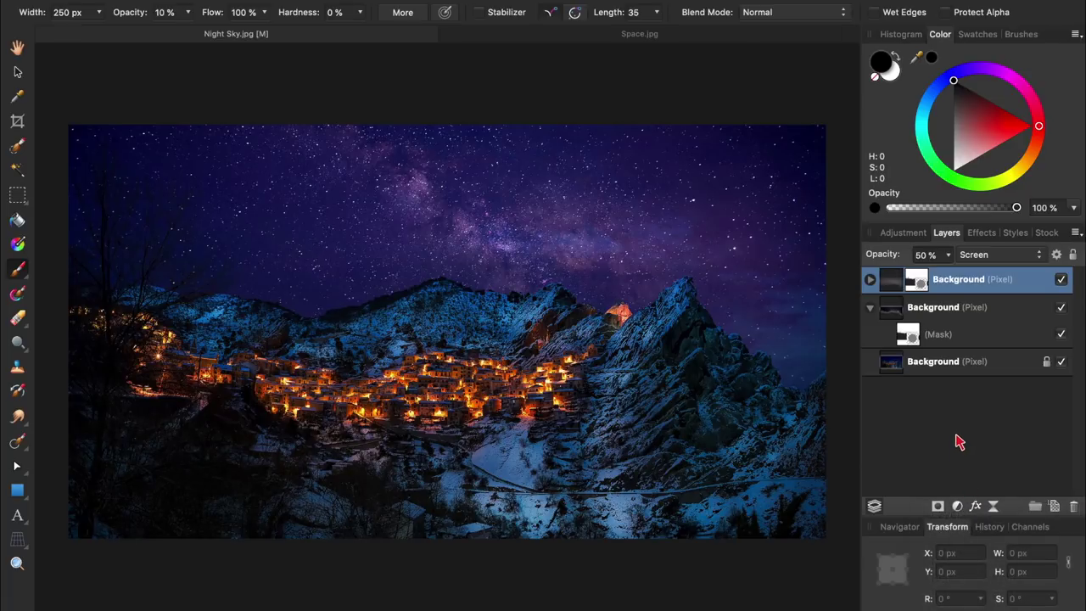
pyautogui.press('super+l')
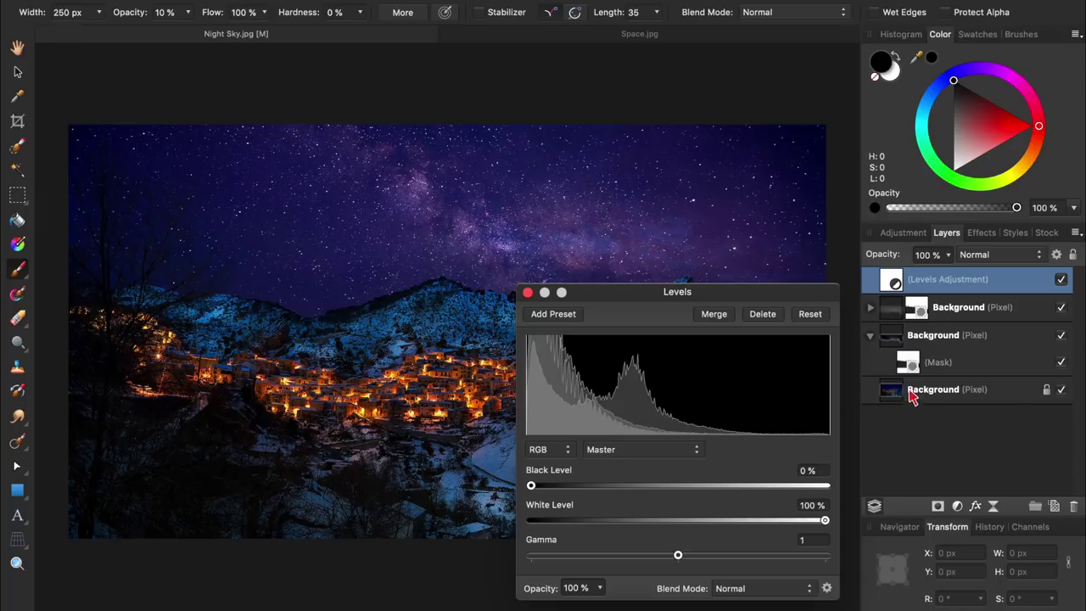
pyautogui.moveTo(892, 289); pyautogui.dragTo(910, 377)
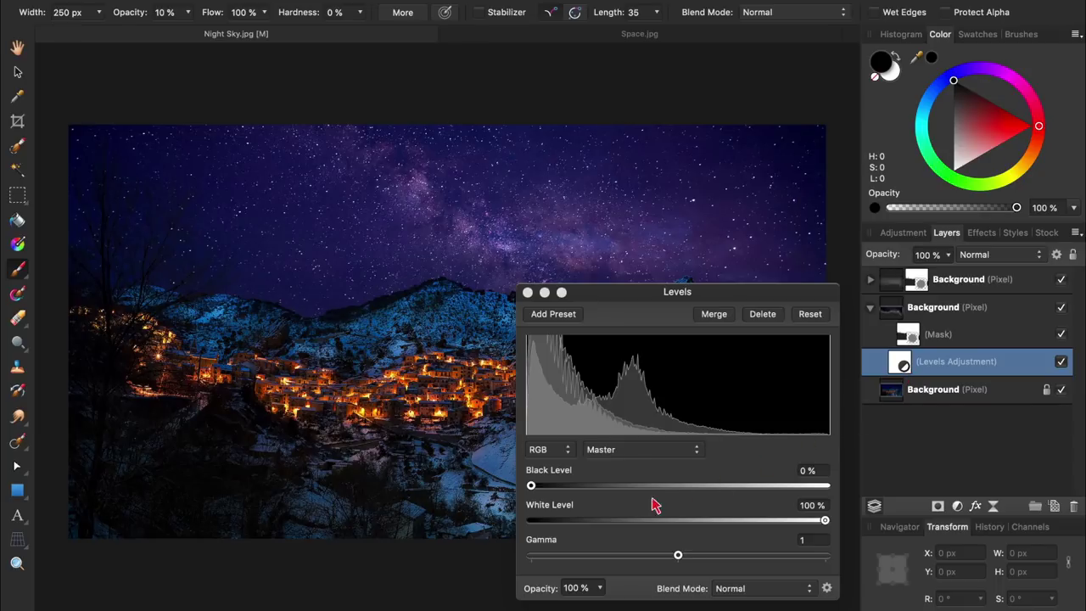
pyautogui.moveTo(531, 485); pyautogui.dragTo(568, 488)
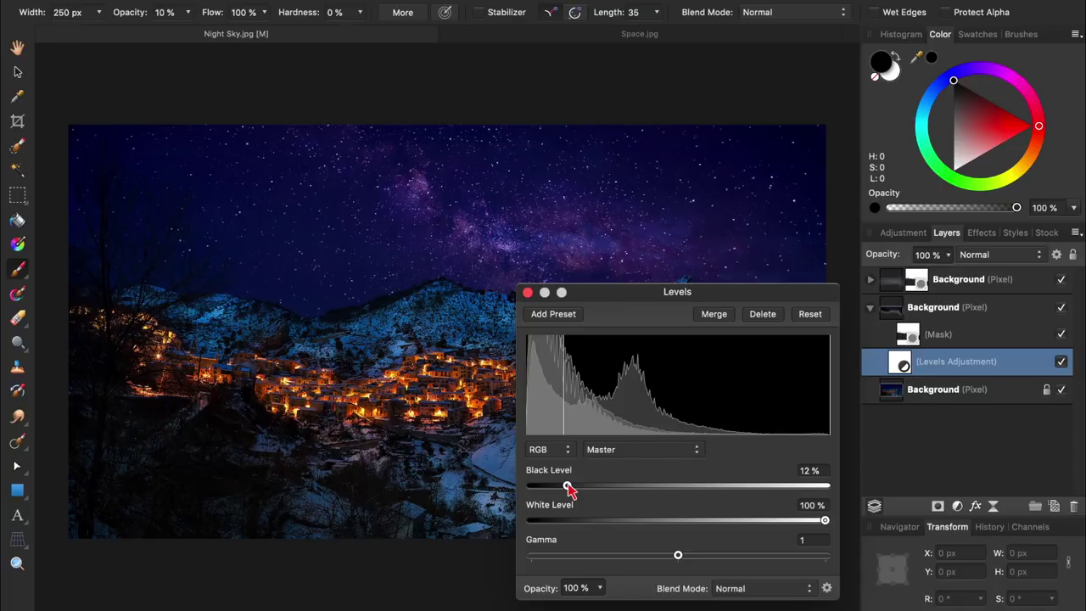
pyautogui.moveTo(567, 486); pyautogui.dragTo(546, 486)
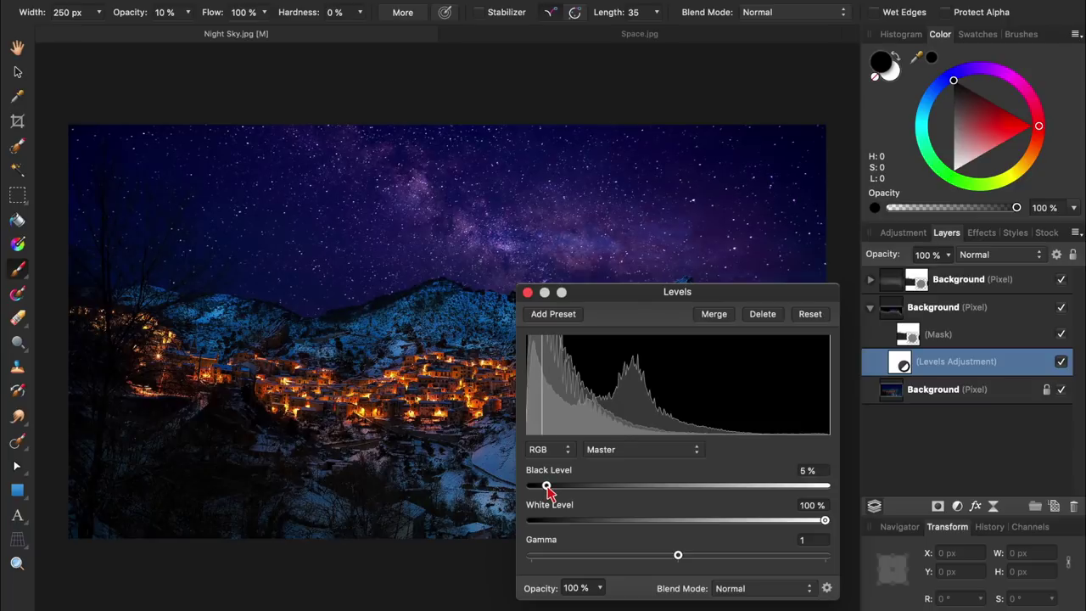
# Close the Levels settings and compare the 5% black-level darkening by toggling it off and on twice
pyautogui.click(527, 292)
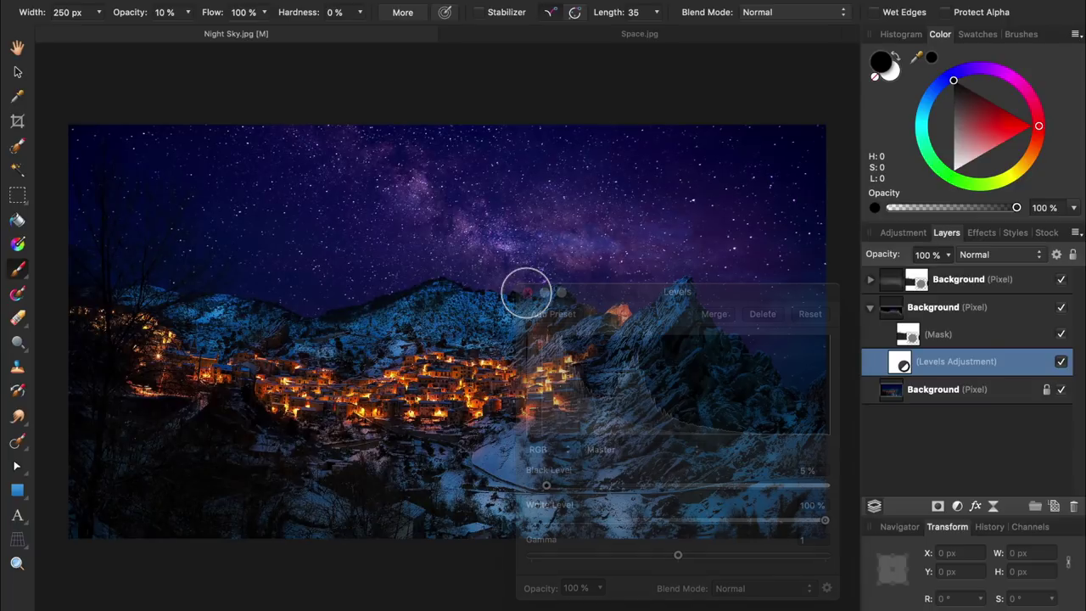
pyautogui.click(1061, 361)
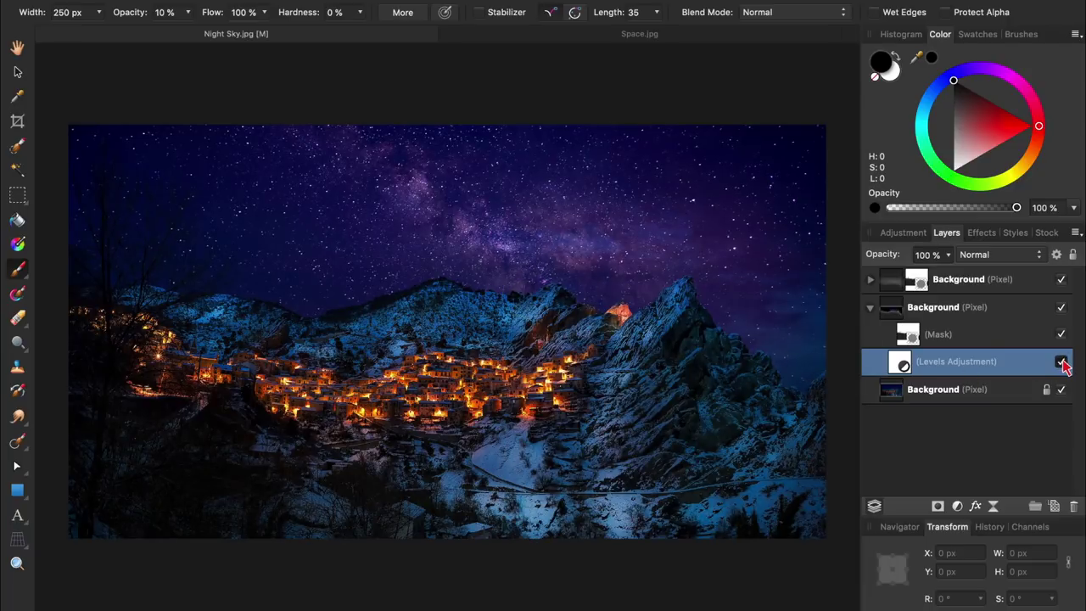
pyautogui.click(1061, 362)
pyautogui.click(1061, 362)
pyautogui.click(1061, 362)
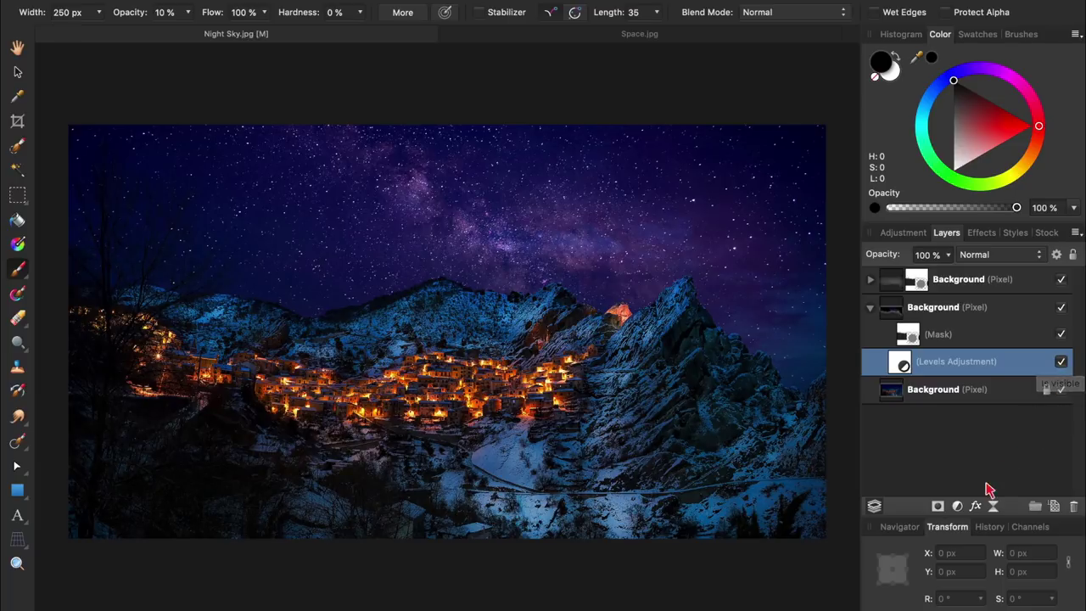
# Add a Lens Filter adjustment and move it to the top of the layer stack
pyautogui.click(958, 506)
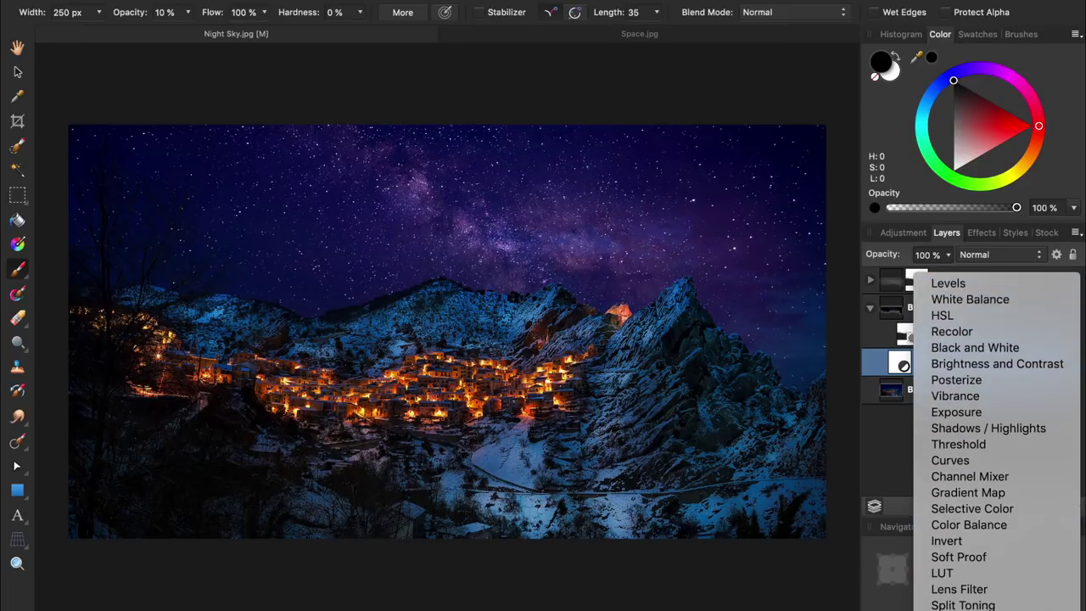
pyautogui.click(967, 591)
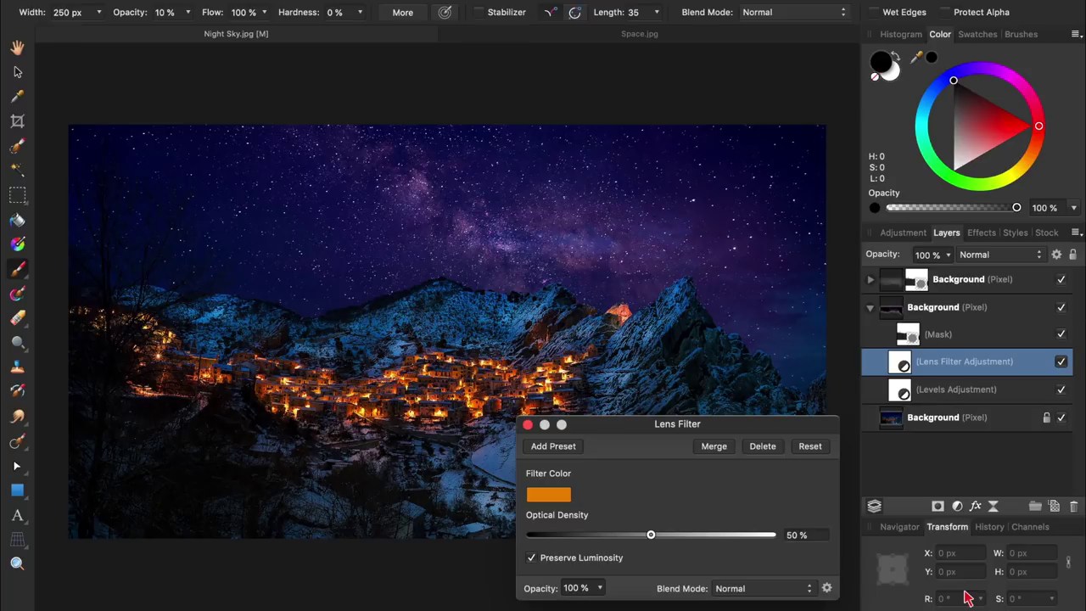
pyautogui.click(903, 364)
pyautogui.moveTo(902, 365); pyautogui.dragTo(885, 279)
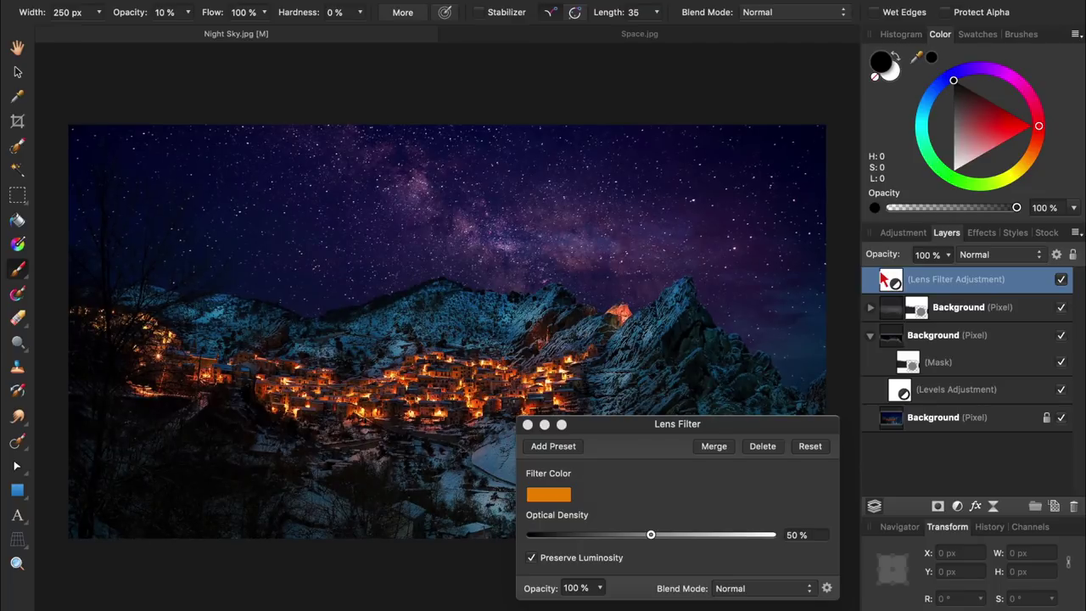
# Set the Lens Filter colour to purple and its optical density to 85%
pyautogui.click(556, 499)
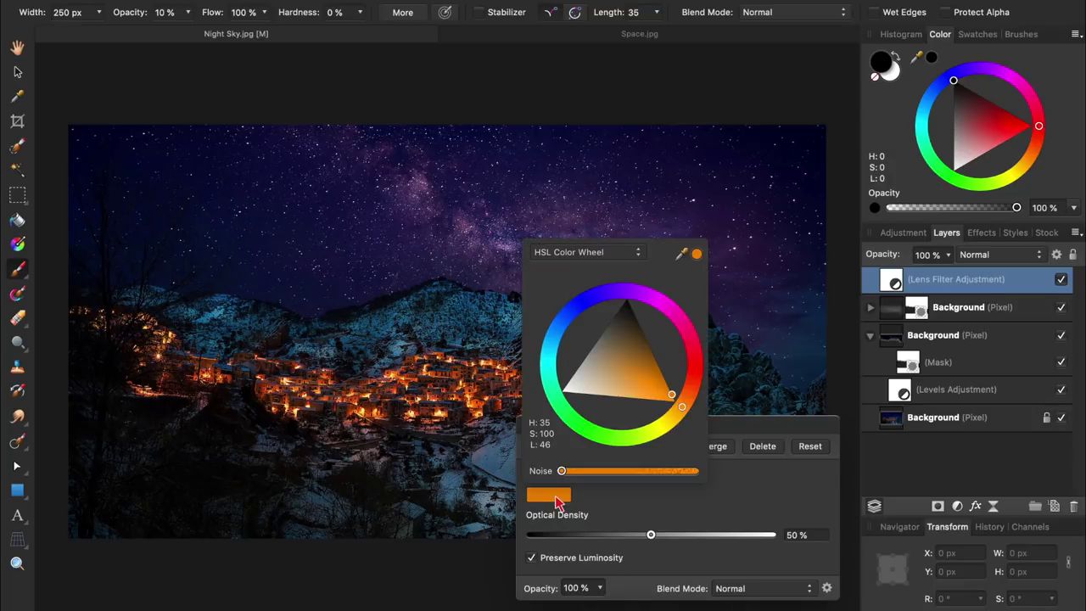
pyautogui.click(625, 293)
pyautogui.moveTo(624, 293); pyautogui.dragTo(620, 293)
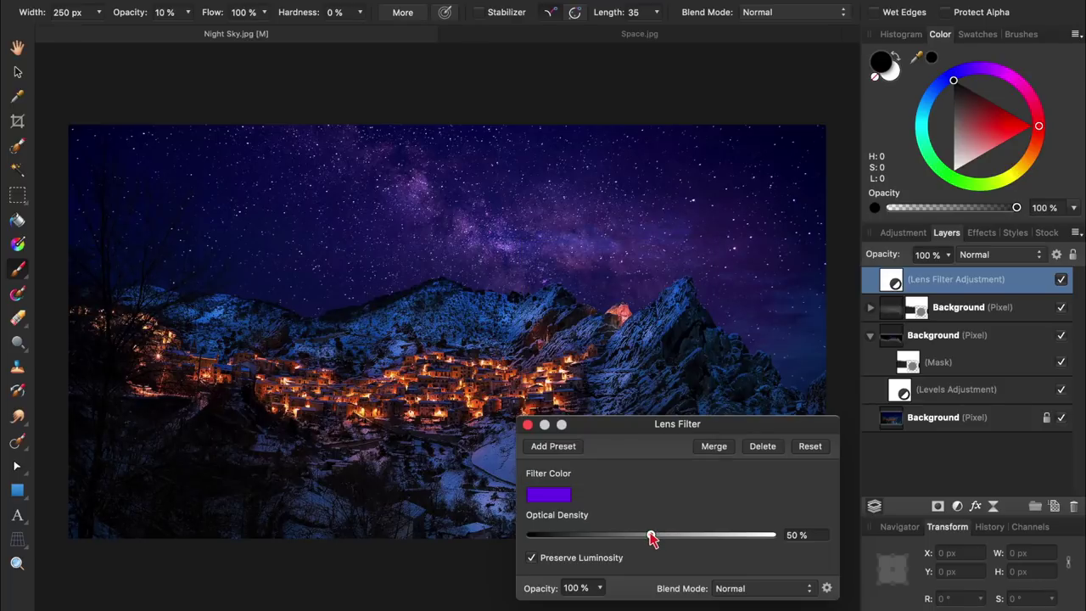
pyautogui.moveTo(655, 538); pyautogui.dragTo(734, 539)
# Close the Lens Filter settings and toggle the filter off and on to compare
pyautogui.click(527, 424)
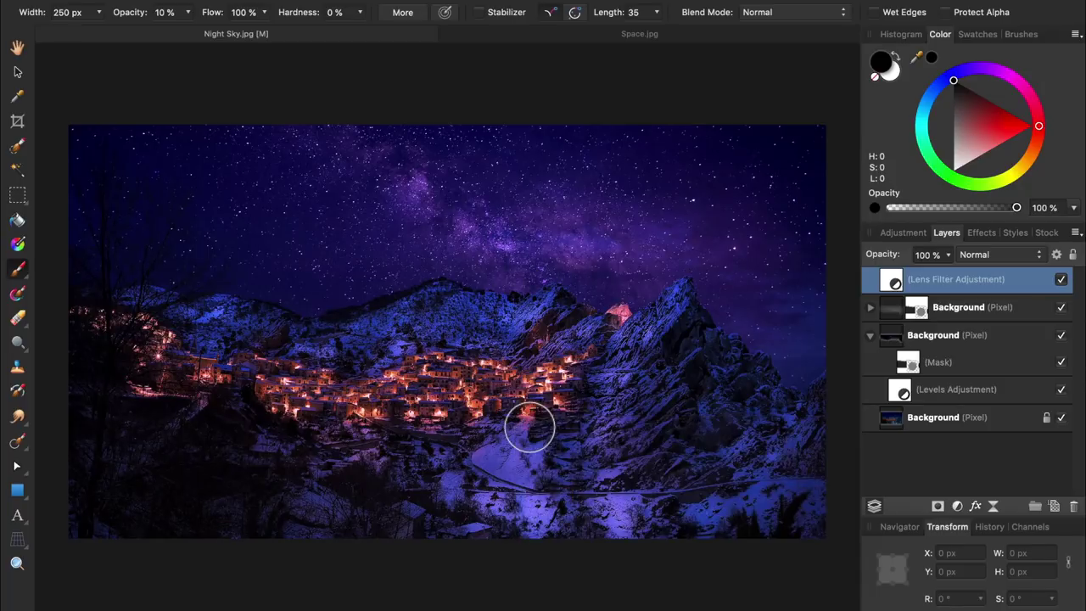
pyautogui.click(1061, 279)
pyautogui.click(1061, 279)
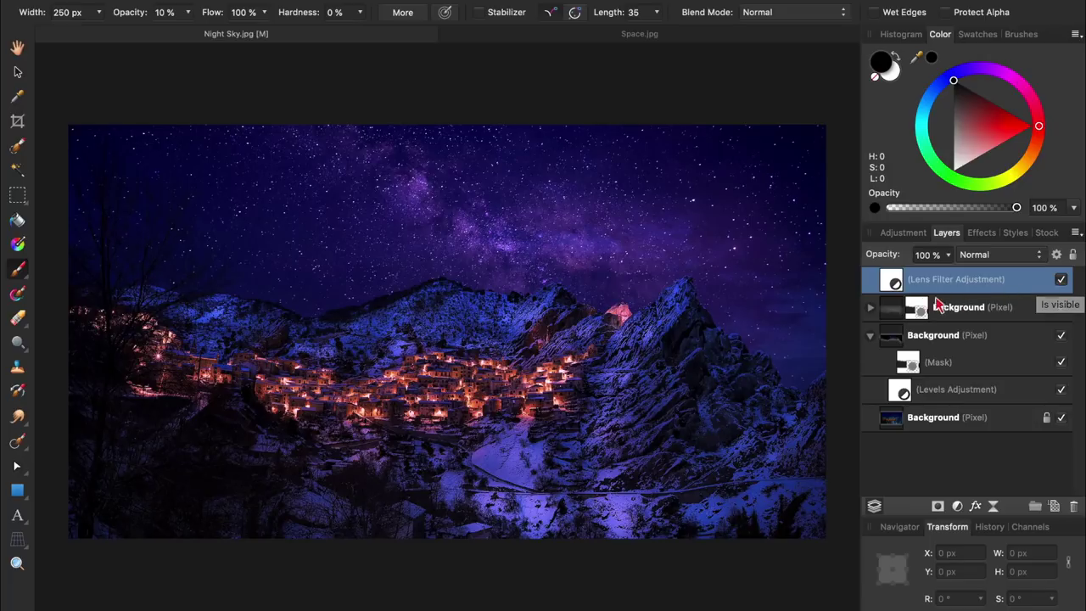
# Nest the Lens Filter inside the bottom Background photo and check it by toggling the filter and sky layers
pyautogui.moveTo(891, 293); pyautogui.dragTo(915, 433)
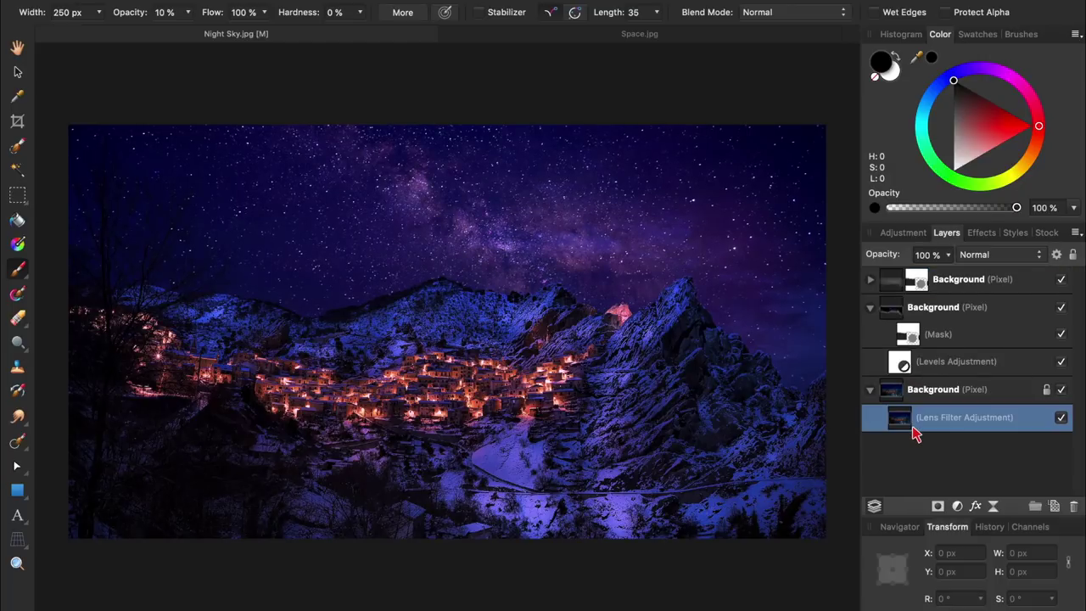
pyautogui.click(1061, 418)
pyautogui.click(1062, 420)
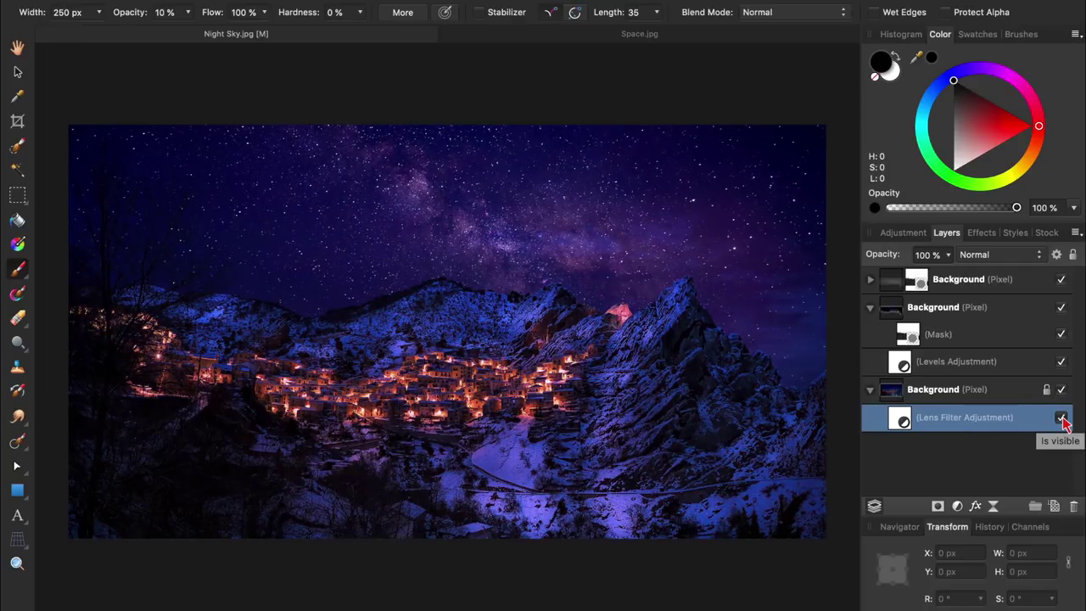
pyautogui.click(1061, 308)
pyautogui.click(1061, 281)
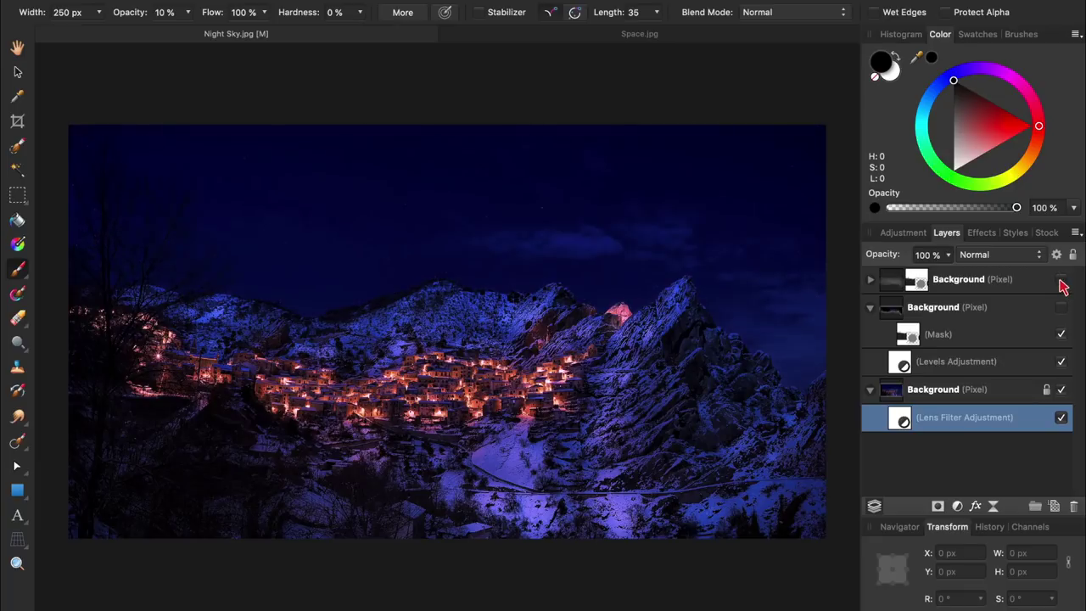
pyautogui.click(1061, 281)
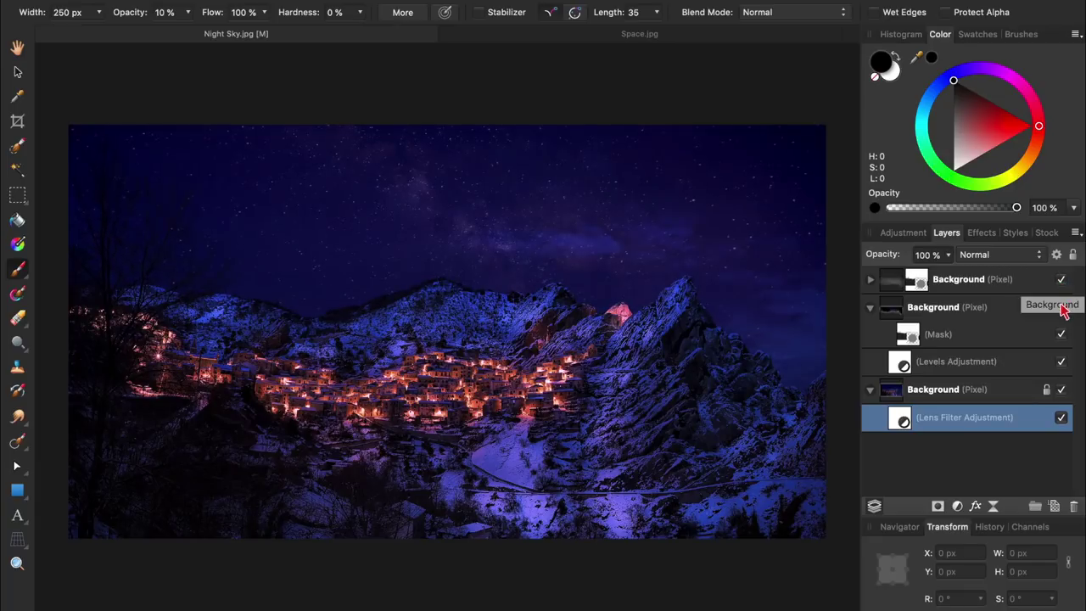
pyautogui.click(1061, 308)
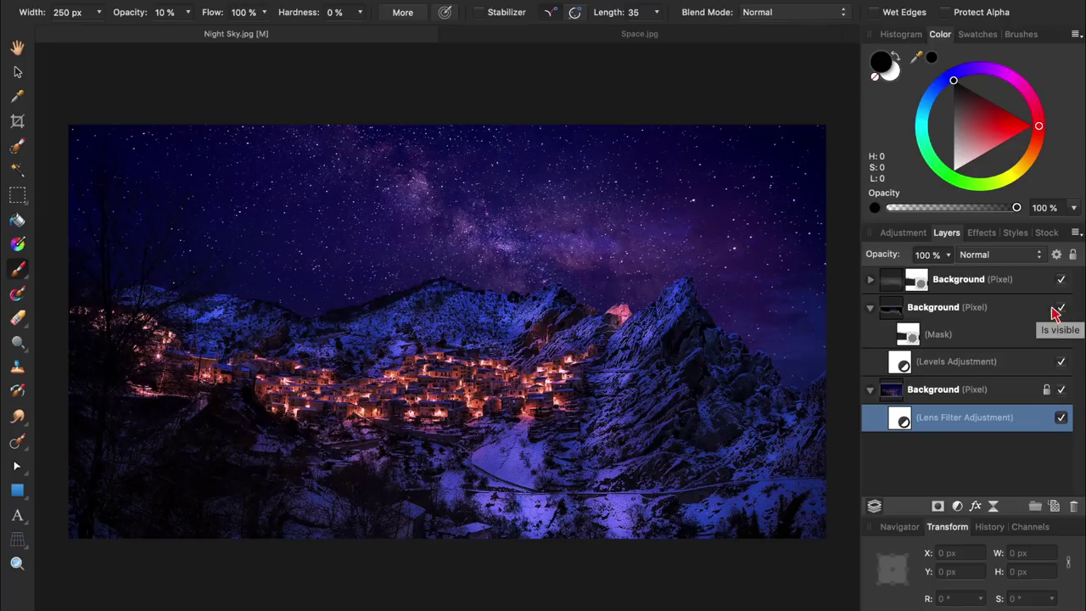
# Set brush opacity to 100% and paint the Lens Filter off the upper mountain ridge
pyautogui.click(166, 11)
pyautogui.press('BackSpace')
pyautogui.write('100')
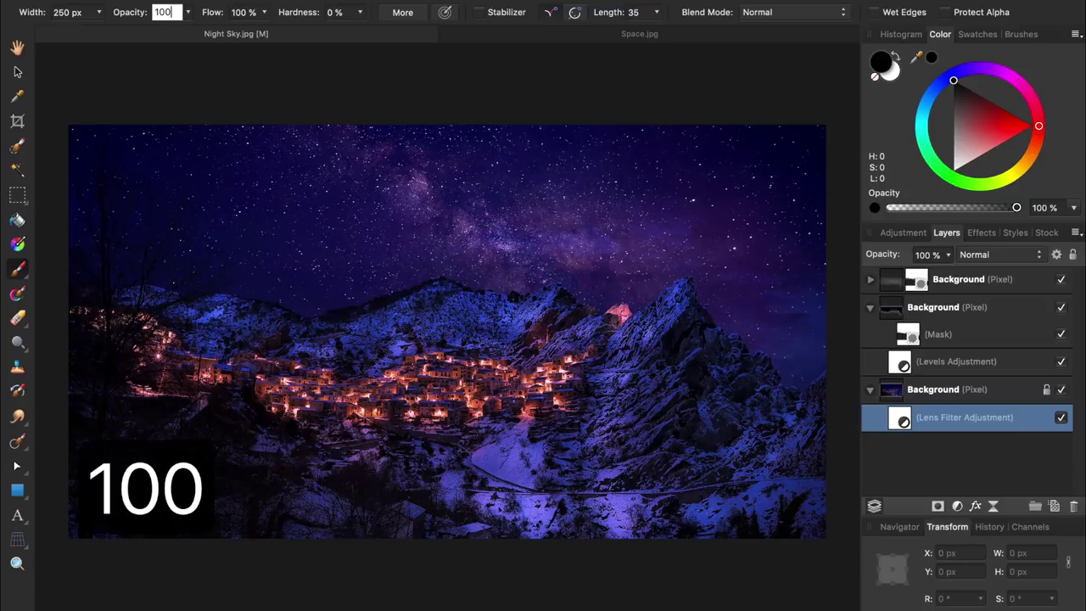
pyautogui.press('Return')
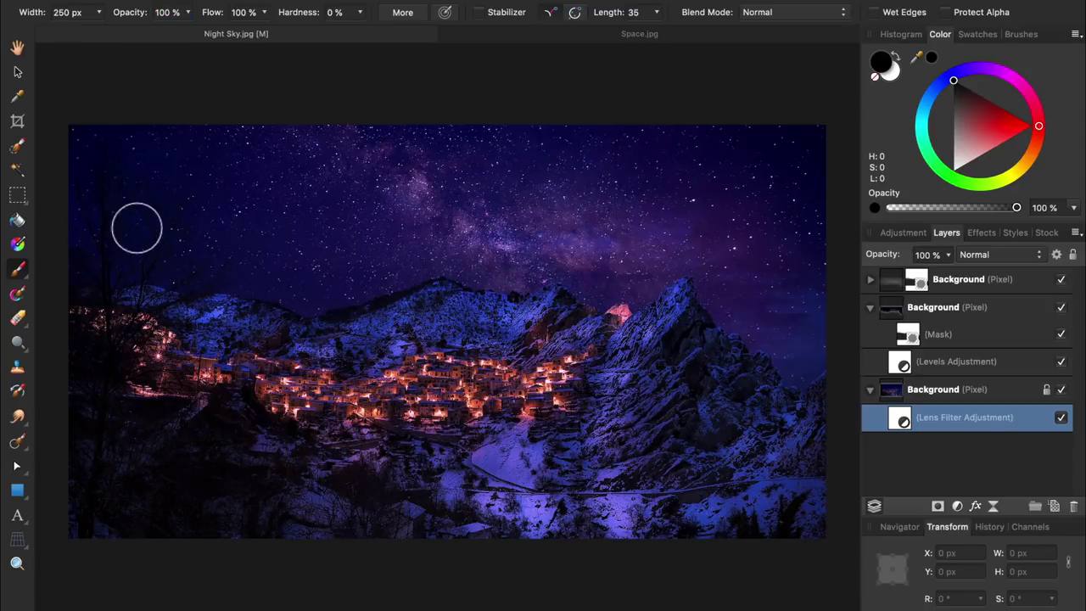
pyautogui.moveTo(322, 289)
pyautogui.mouseDown()
pyautogui.moveTo(467, 268)
pyautogui.moveTo(569, 275)
pyautogui.moveTo(593, 292)
pyautogui.moveTo(646, 286)
pyautogui.moveTo(820, 353)
pyautogui.mouseUp()
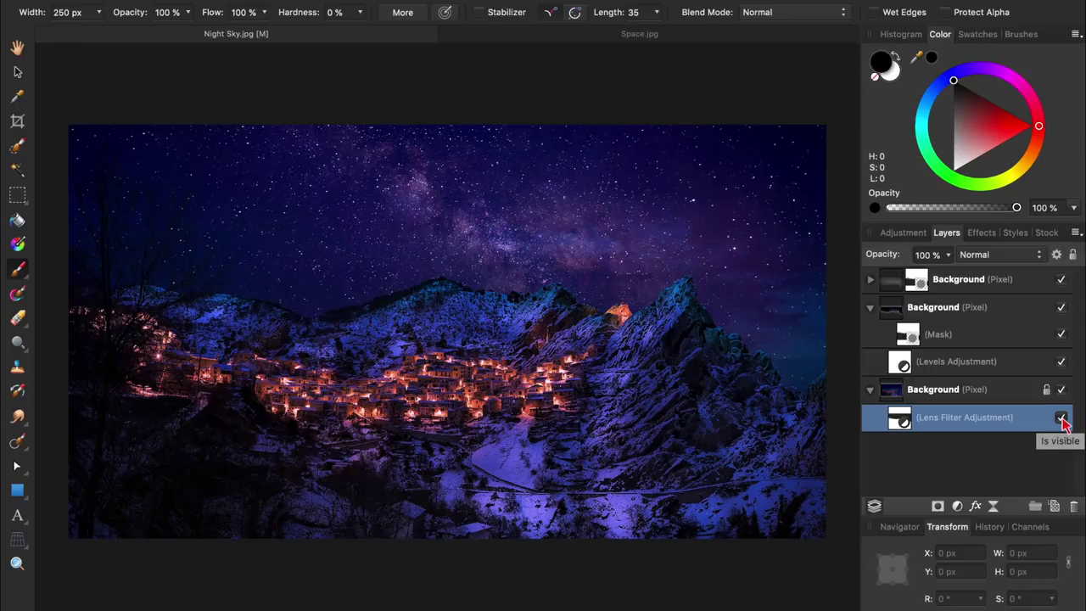
# Duplicate the Background photo, delete the copy's Lens Filter, move it to the top and hide it
pyautogui.click(900, 396)
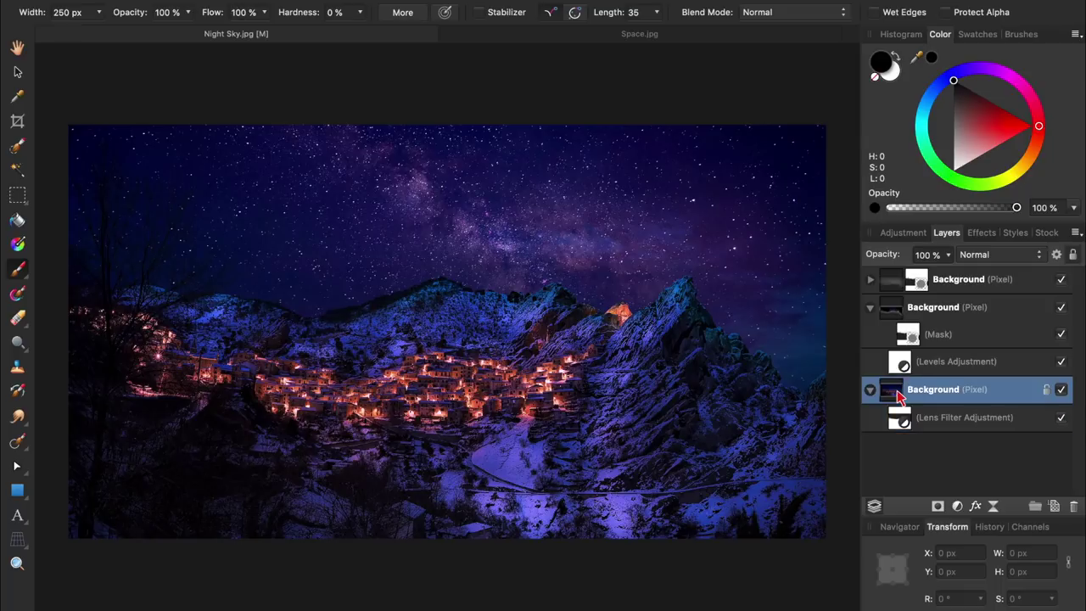
pyautogui.press('super+j')
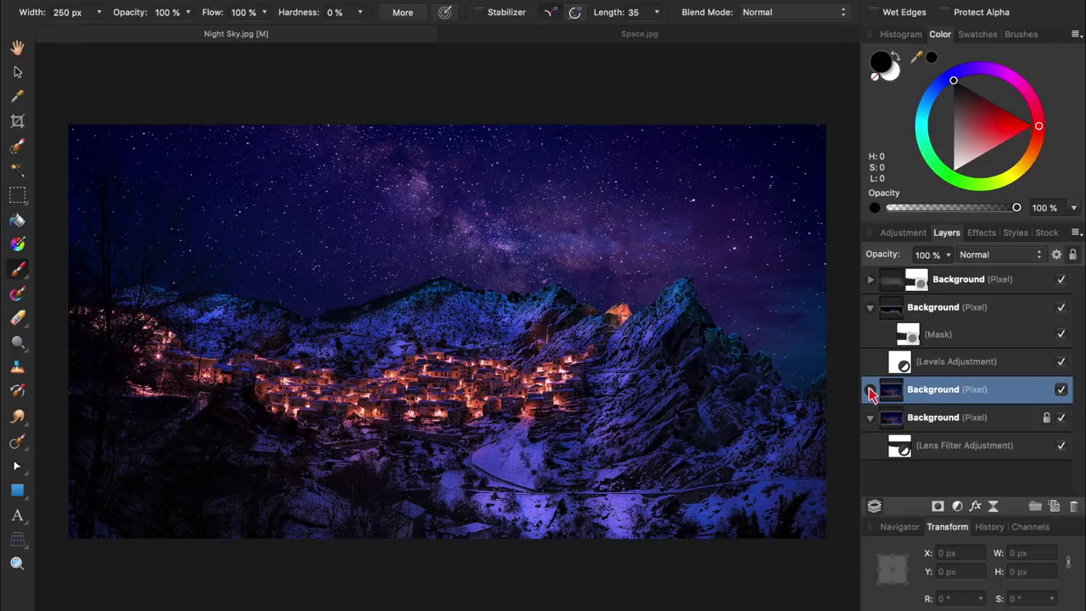
pyautogui.click(870, 389)
pyautogui.click(930, 423)
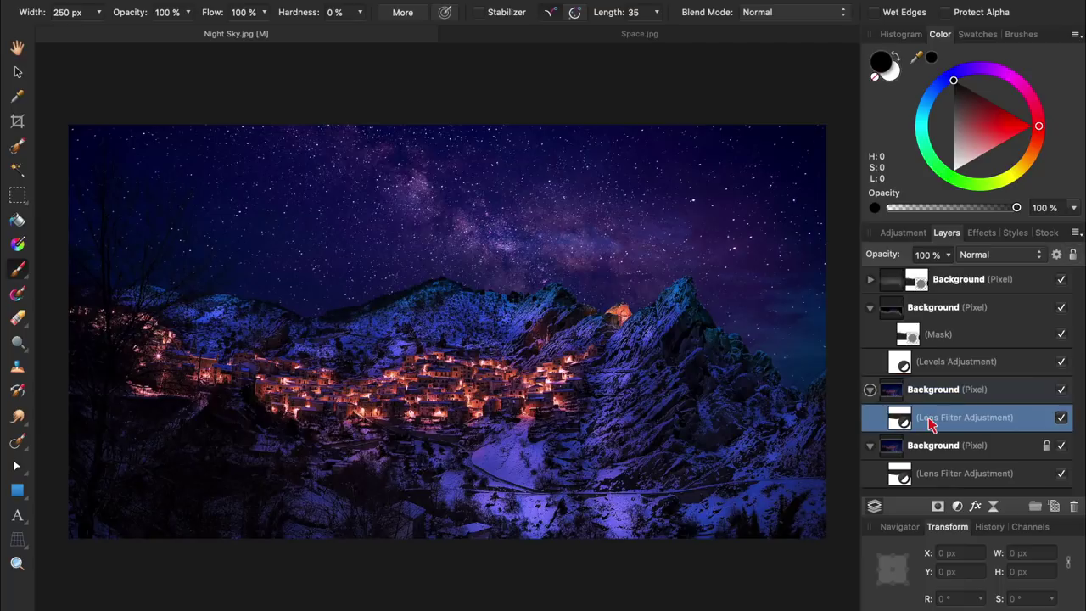
pyautogui.press('BackSpace')
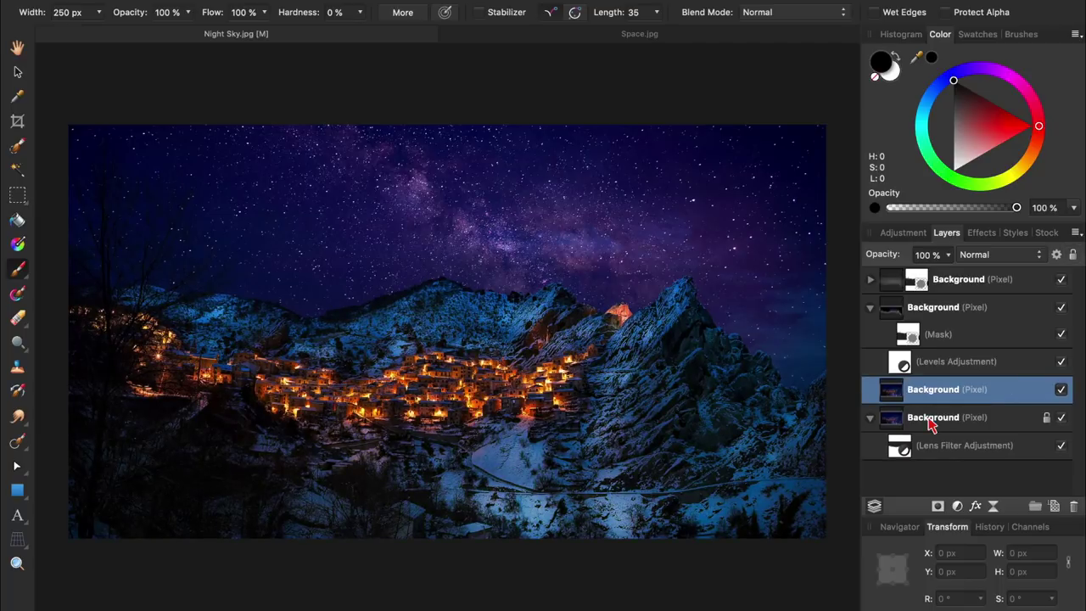
pyautogui.moveTo(895, 398); pyautogui.dragTo(878, 280)
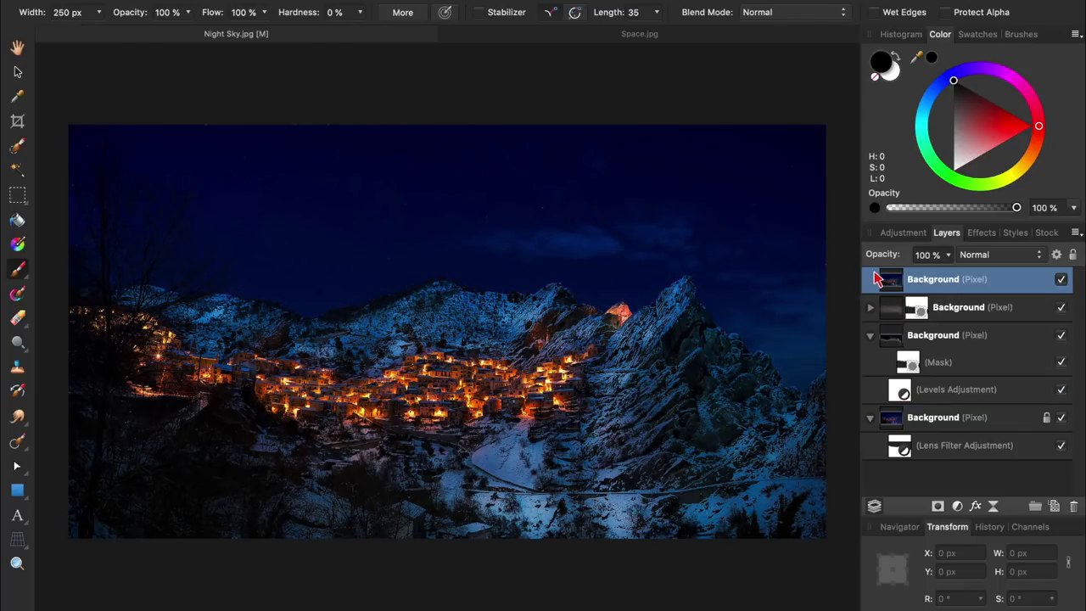
pyautogui.click(1060, 280)
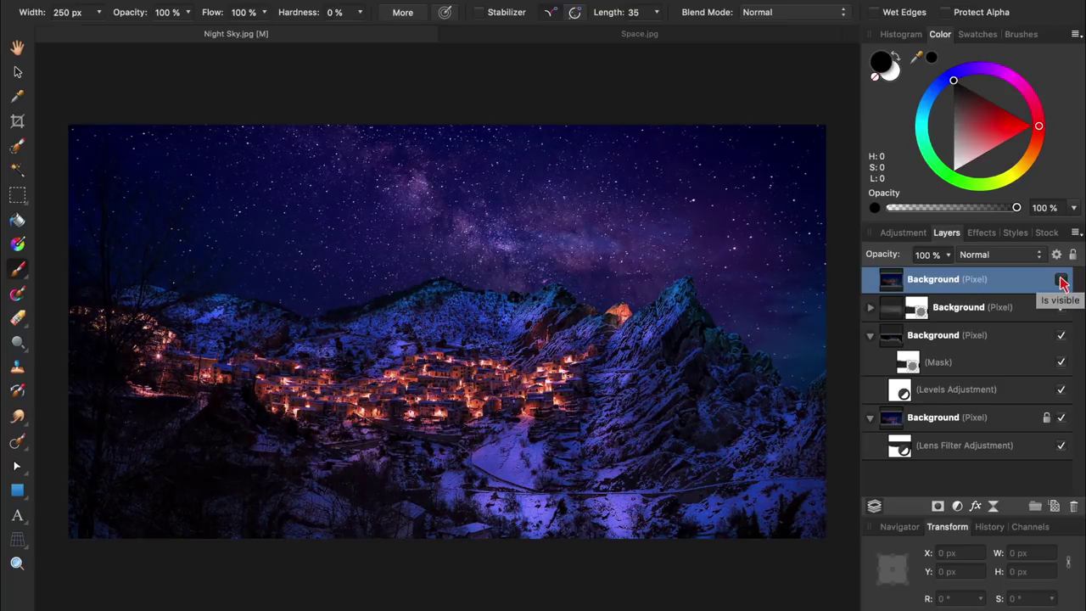